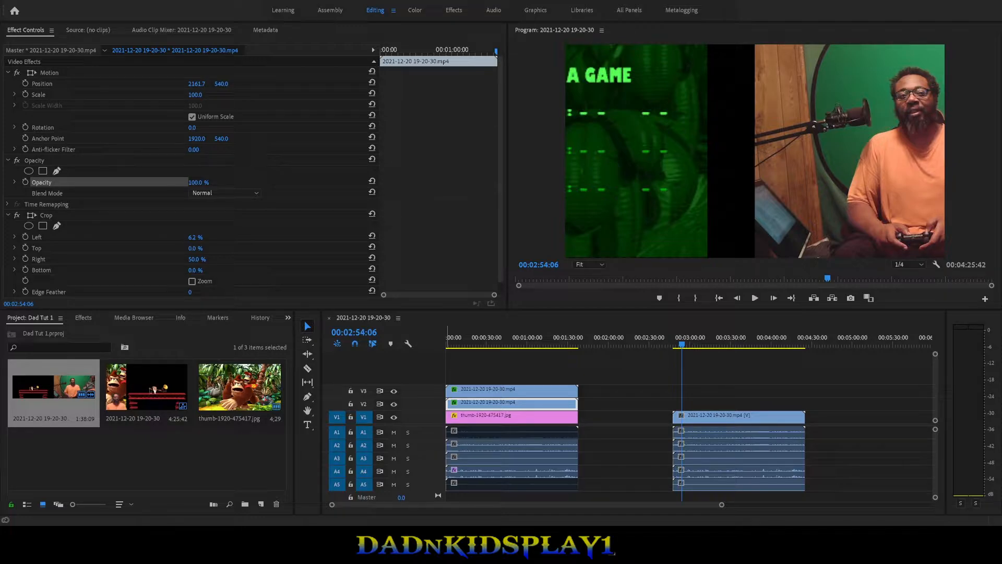
{"action": "left_click", "coordinate": [83, 318]}
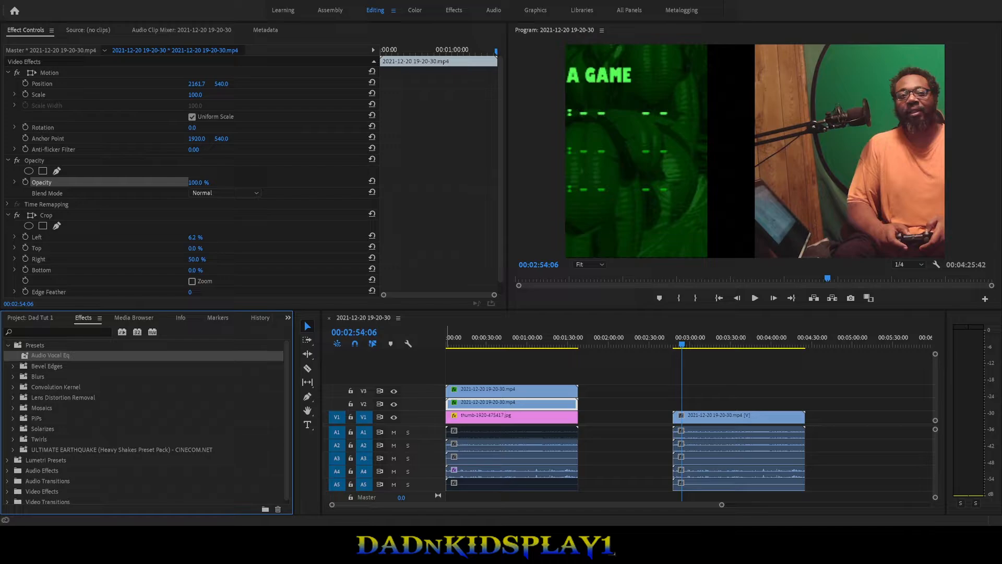
{"action": "left_click", "coordinate": [48, 320]}
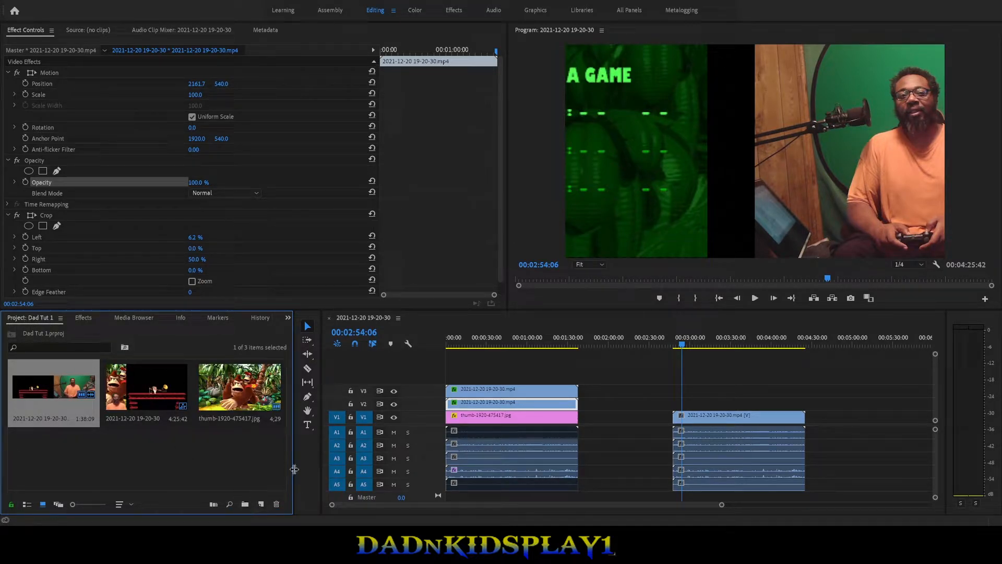
{"action": "left_click", "coordinate": [100, 459]}
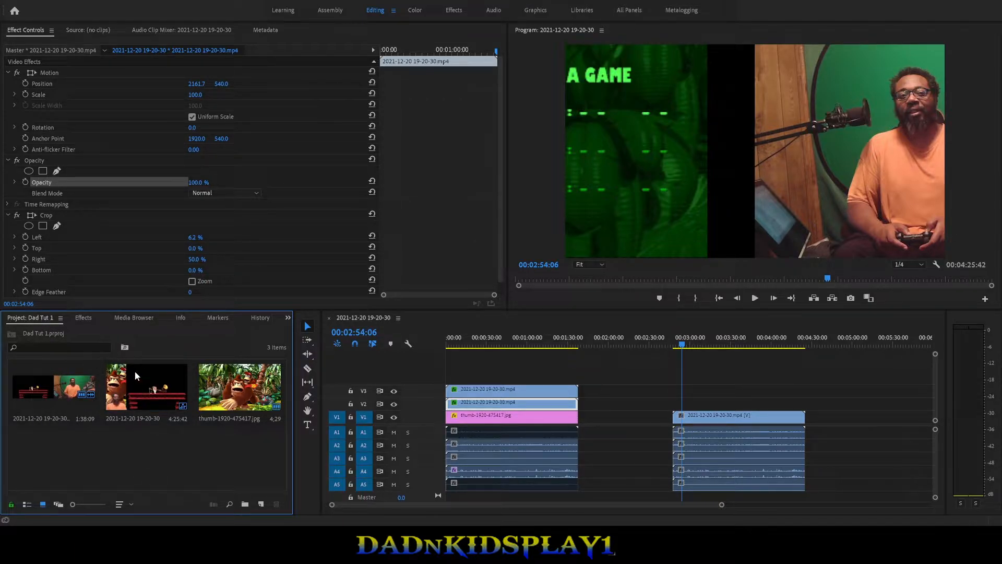
{"action": "left_click", "coordinate": [198, 331]}
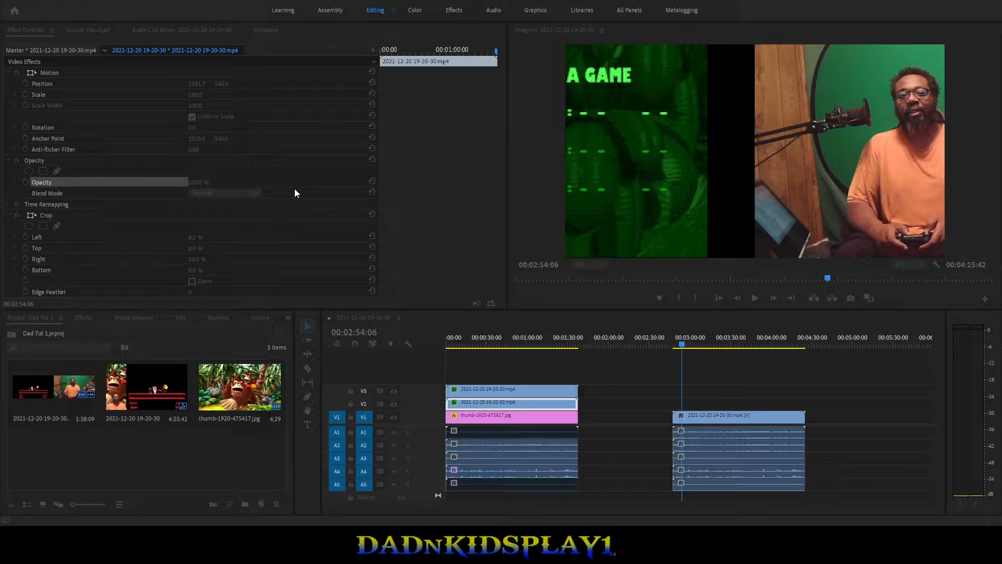
{"action": "left_click", "coordinate": [610, 11]}
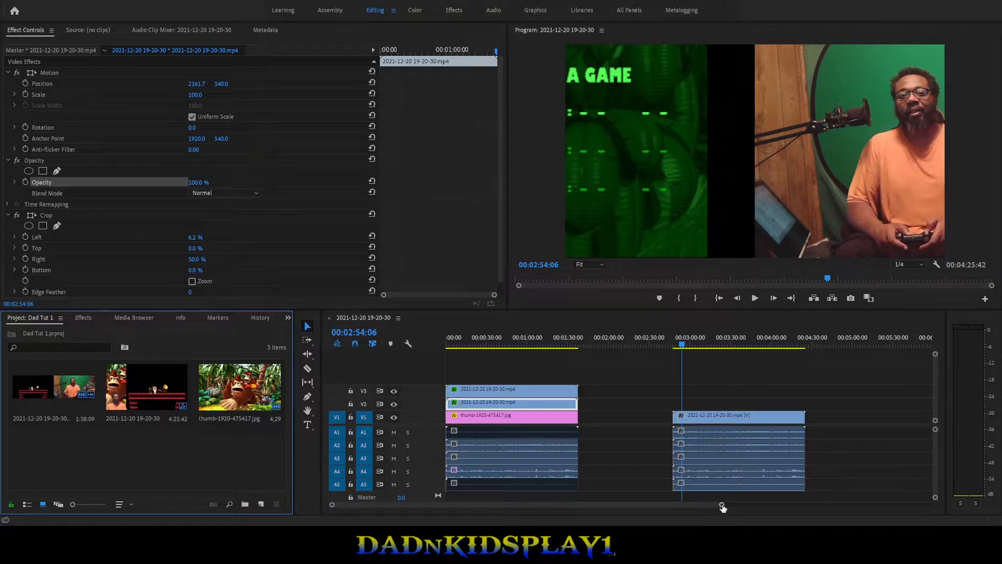
- Preview the finished composite in the first section of the timeline and return the playhead to 00:03:02:00 in the unedited recording
{"action": "left_click_drag", "start_coordinate": [720, 510], "coordinate": [627, 503]}
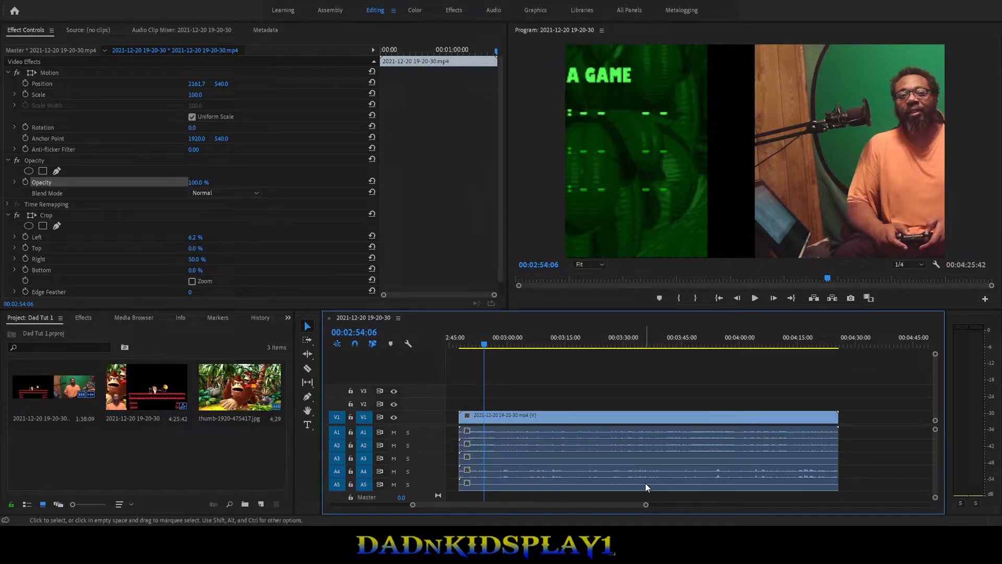
{"action": "left_click_drag", "start_coordinate": [645, 506], "coordinate": [677, 506]}
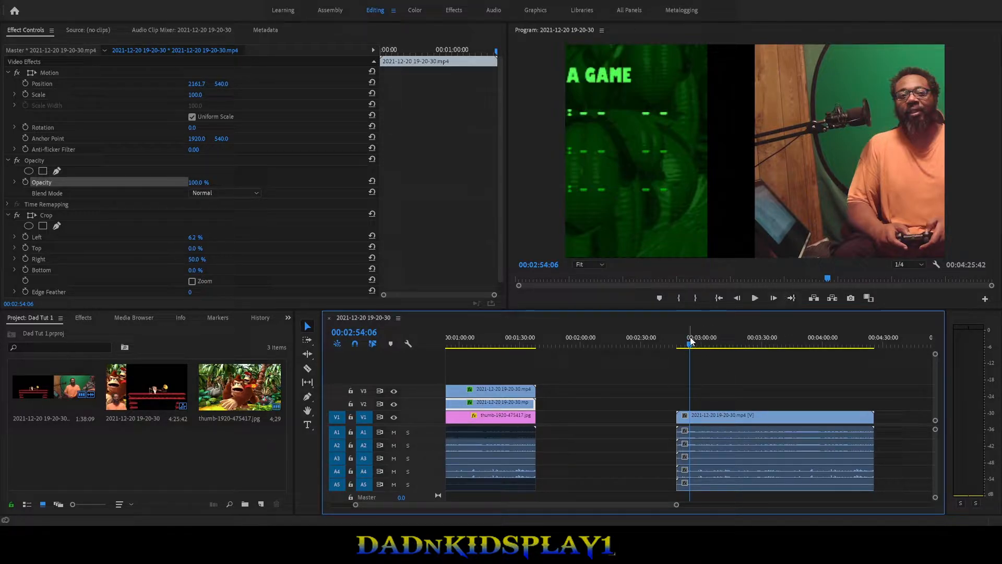
{"action": "left_click_drag", "start_coordinate": [690, 341], "coordinate": [694, 344]}
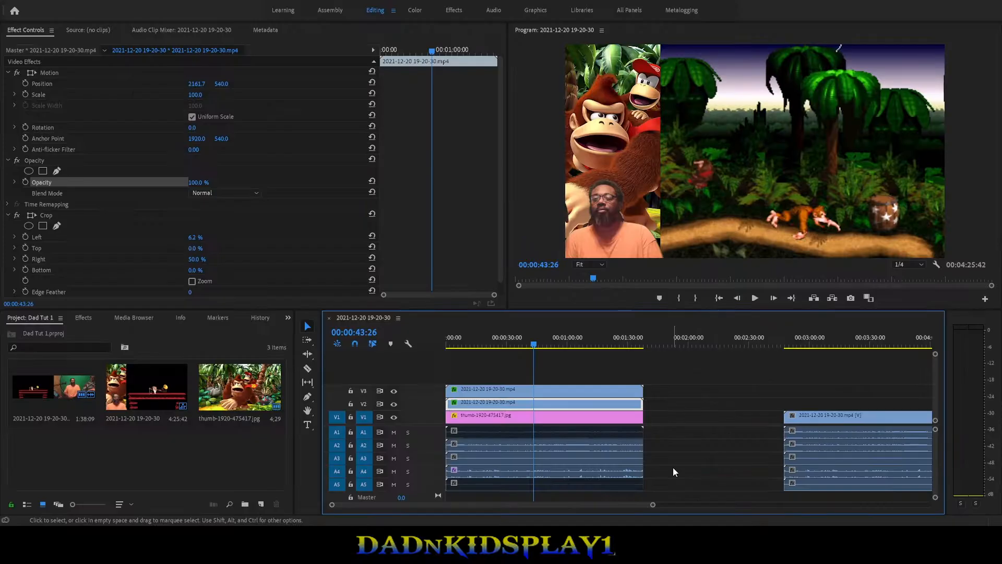
{"action": "left_click", "coordinate": [813, 328]}
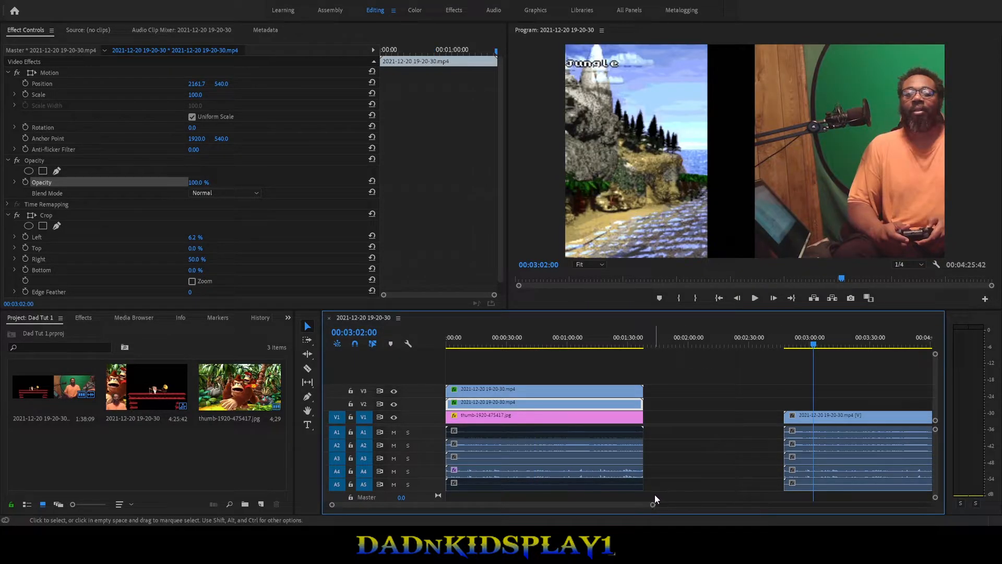
- Unlink the unedited recording's video from its audio and duplicate the video clip onto track V2 directly above the original
{"action": "left_click_drag", "start_coordinate": [652, 504], "coordinate": [592, 506]}
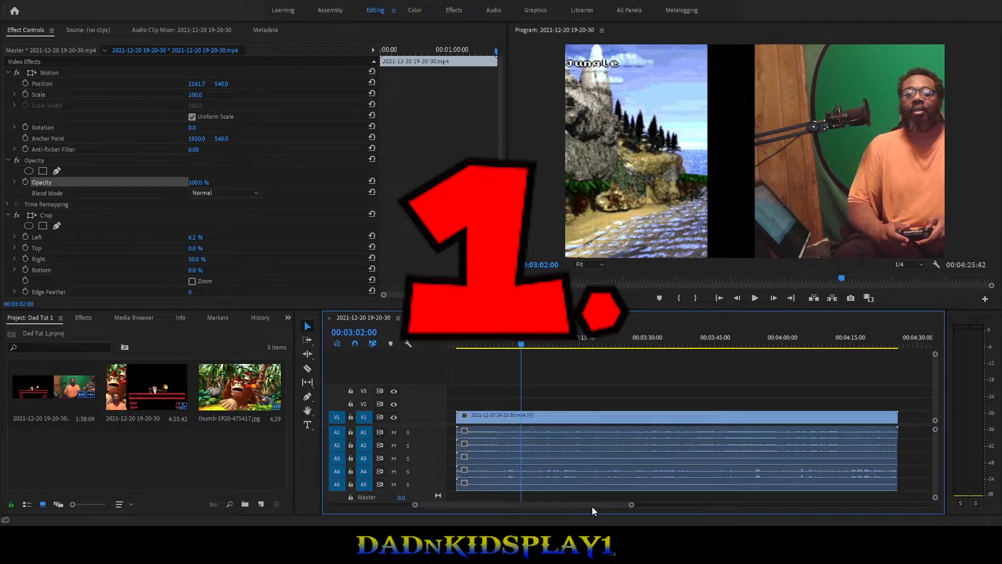
{"action": "left_click", "coordinate": [594, 443]}
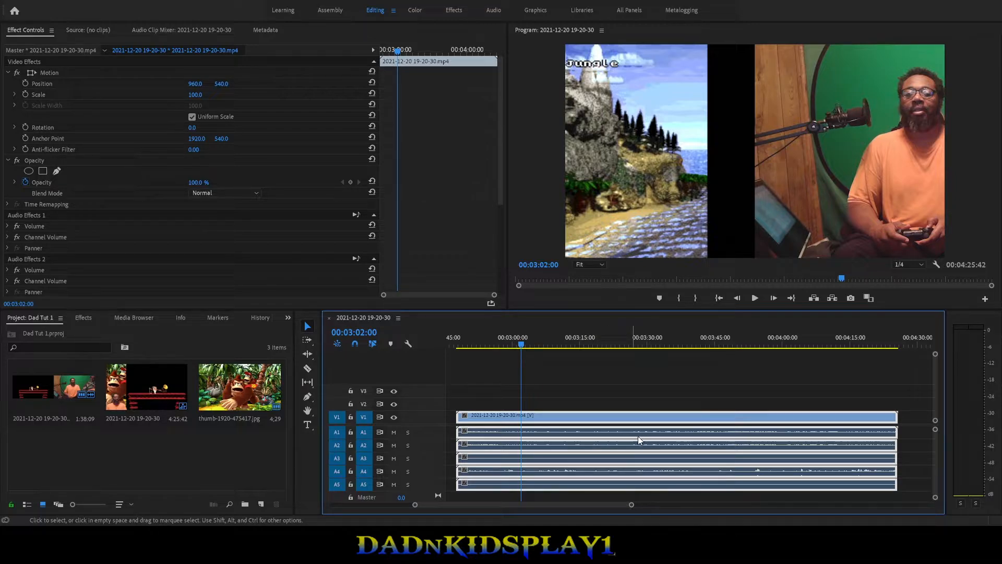
{"action": "key", "text": "ctrl+l"}
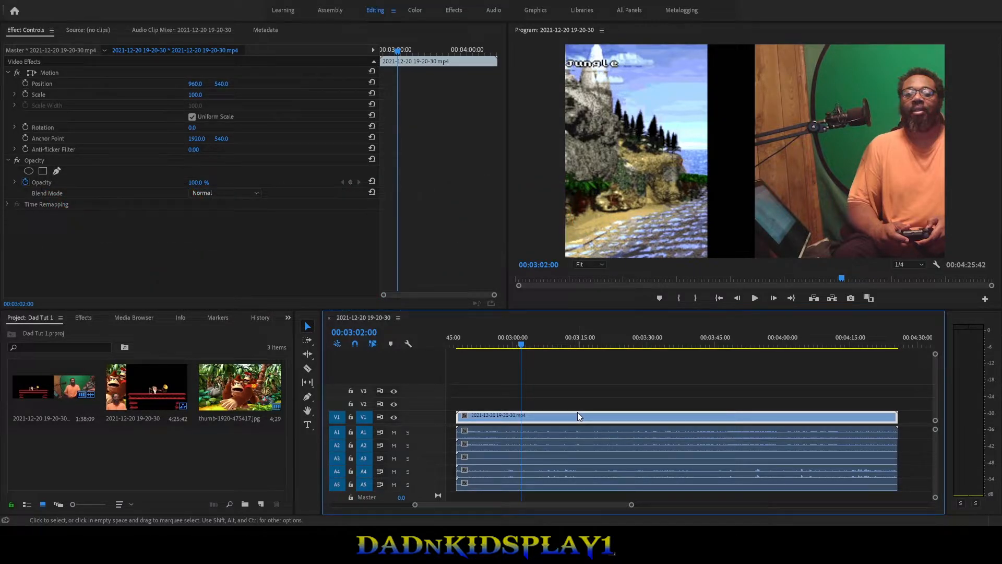
{"action": "left_click_drag", "start_coordinate": [577, 412], "coordinate": [577, 405]}
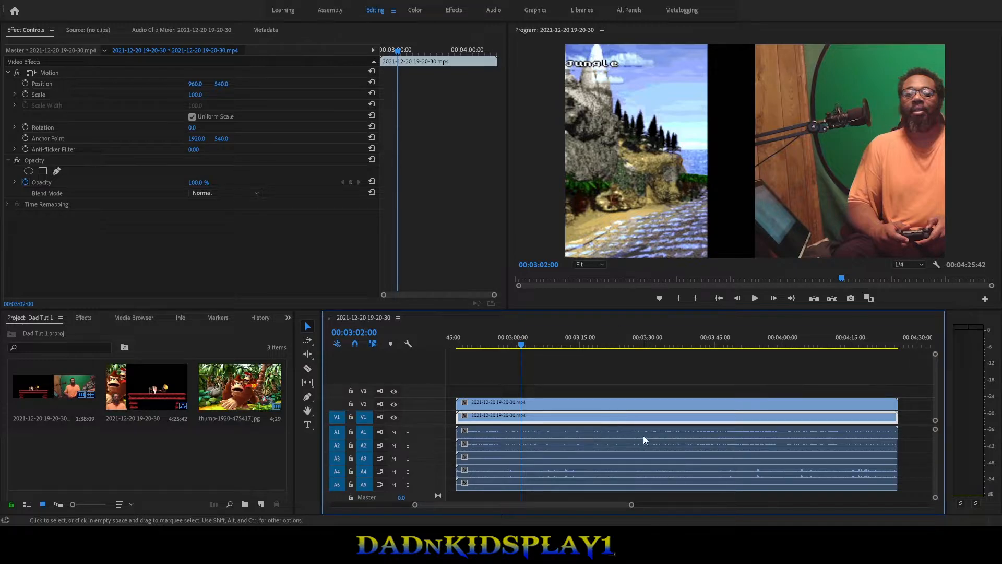
- Apply the Crop video effect to both stacked copies of the recording on tracks V1 and V2
{"action": "mouse_move", "coordinate": [633, 505]}
{"action": "left_mouse_down"}
{"action": "mouse_move", "coordinate": [657, 505]}
{"action": "mouse_move", "coordinate": [622, 504]}
{"action": "mouse_move", "coordinate": [651, 507]}
{"action": "left_mouse_up"}
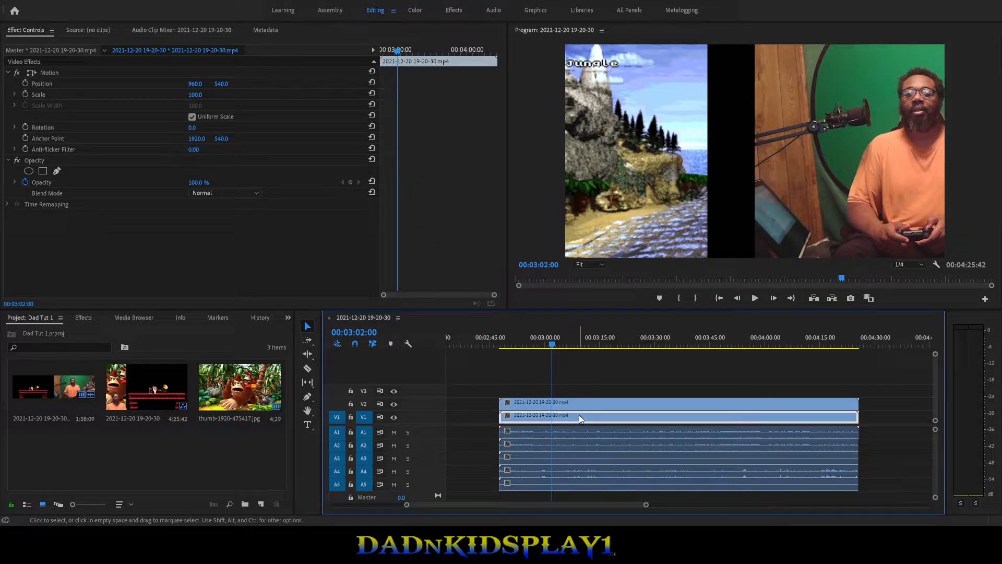
{"action": "left_click", "coordinate": [83, 318]}
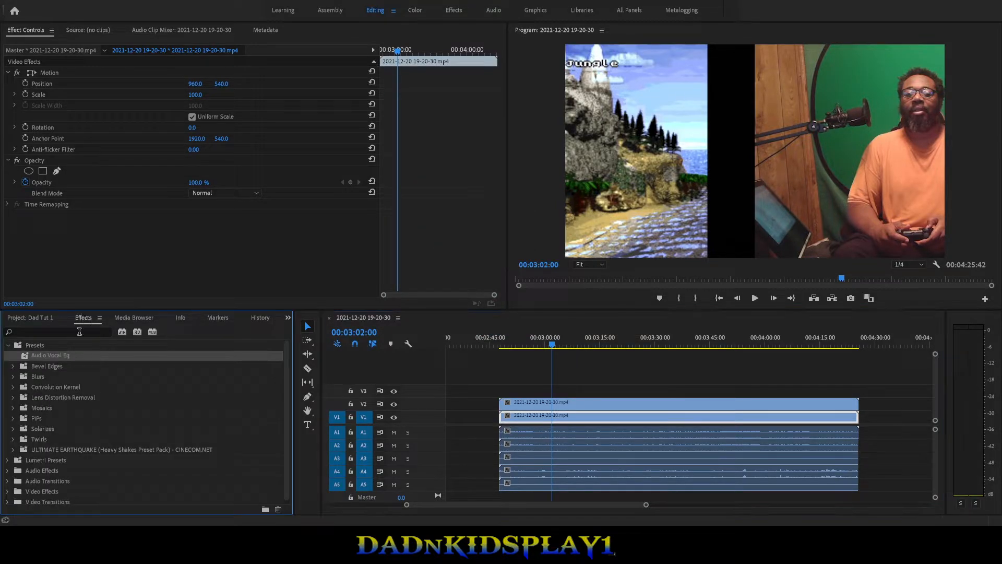
{"action": "scroll", "coordinate": [79, 402], "scroll_direction": "up", "scroll_amount": 1}
{"action": "left_click", "coordinate": [8, 491]}
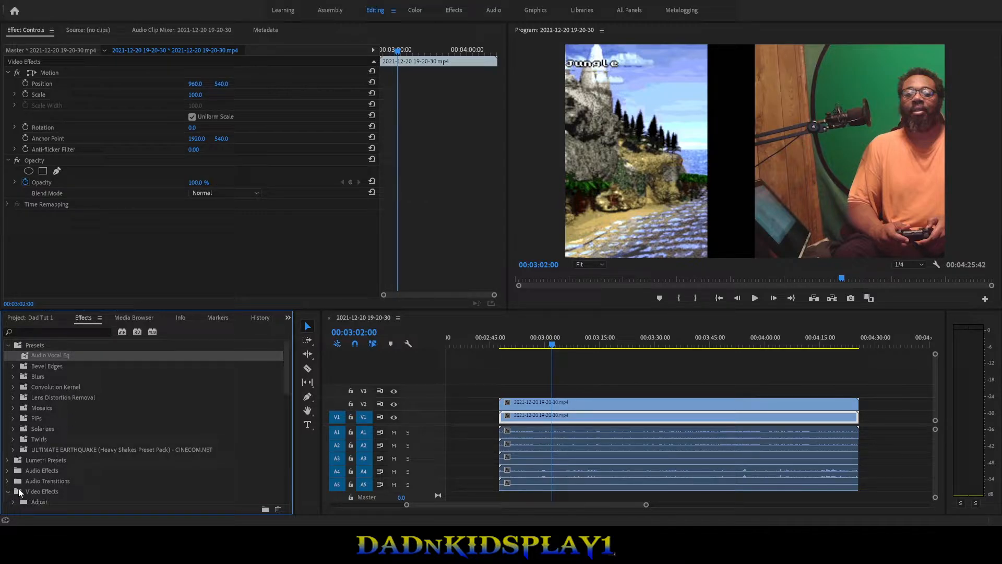
{"action": "scroll", "coordinate": [73, 444], "scroll_direction": "down", "scroll_amount": 2}
{"action": "scroll", "coordinate": [73, 444], "scroll_direction": "down", "scroll_amount": 15}
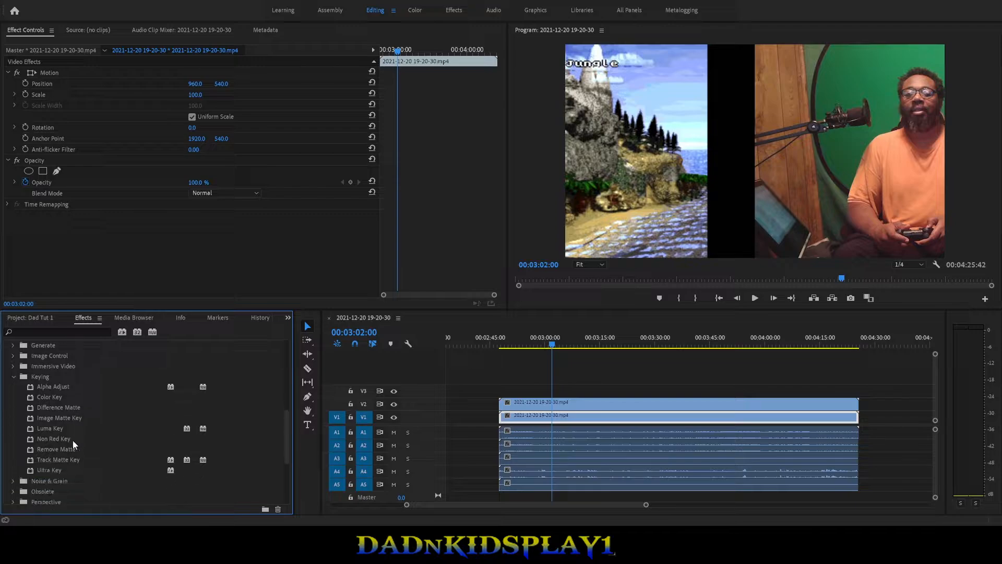
{"action": "scroll", "coordinate": [68, 442], "scroll_direction": "down", "scroll_amount": 3}
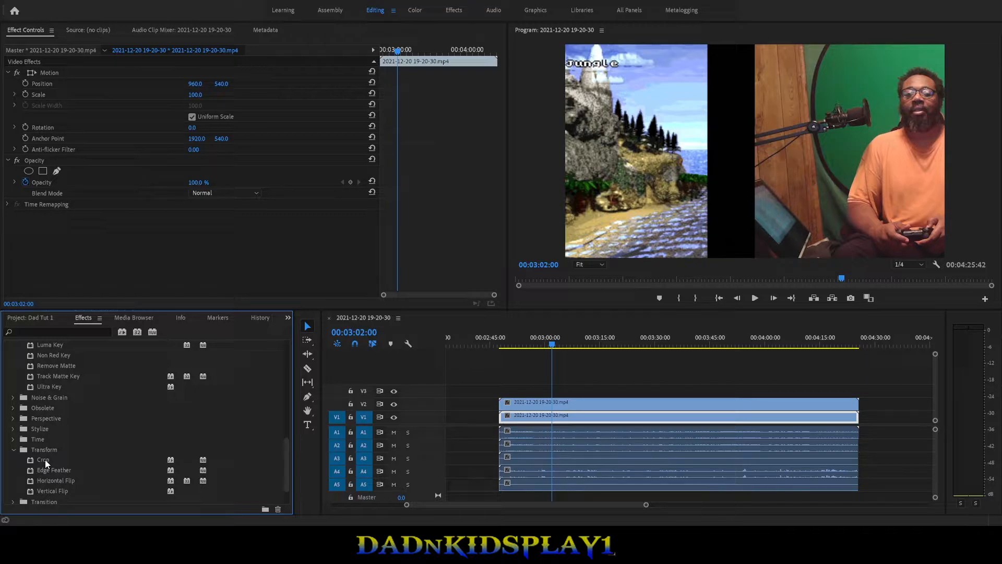
{"action": "left_click", "coordinate": [44, 459]}
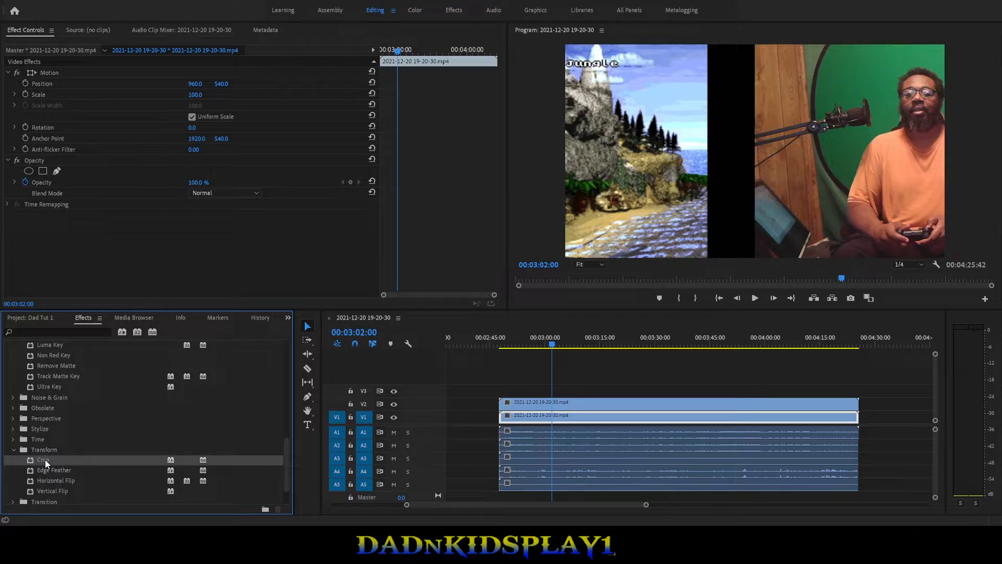
{"action": "left_click_drag", "start_coordinate": [45, 460], "coordinate": [524, 421]}
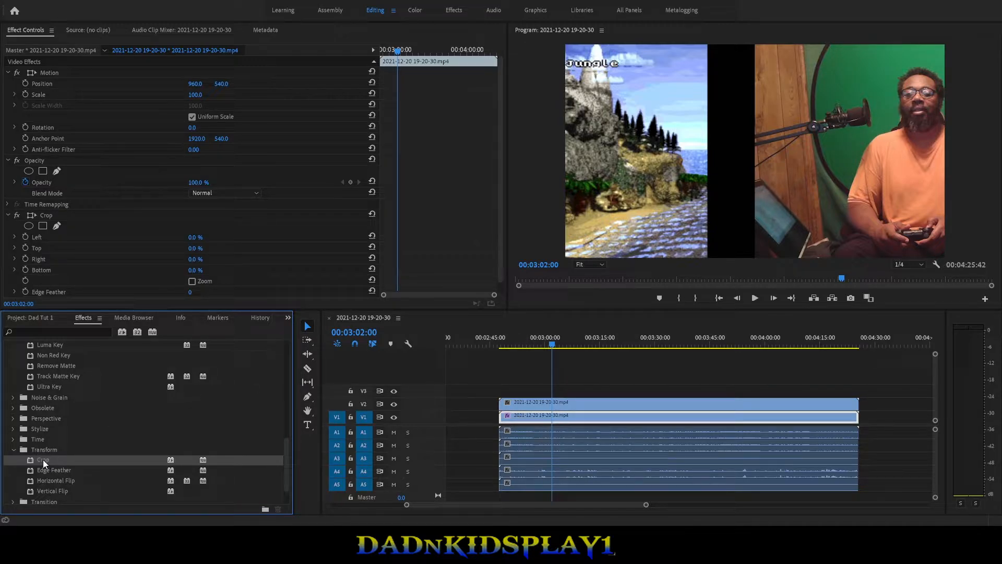
{"action": "left_click_drag", "start_coordinate": [43, 459], "coordinate": [565, 412]}
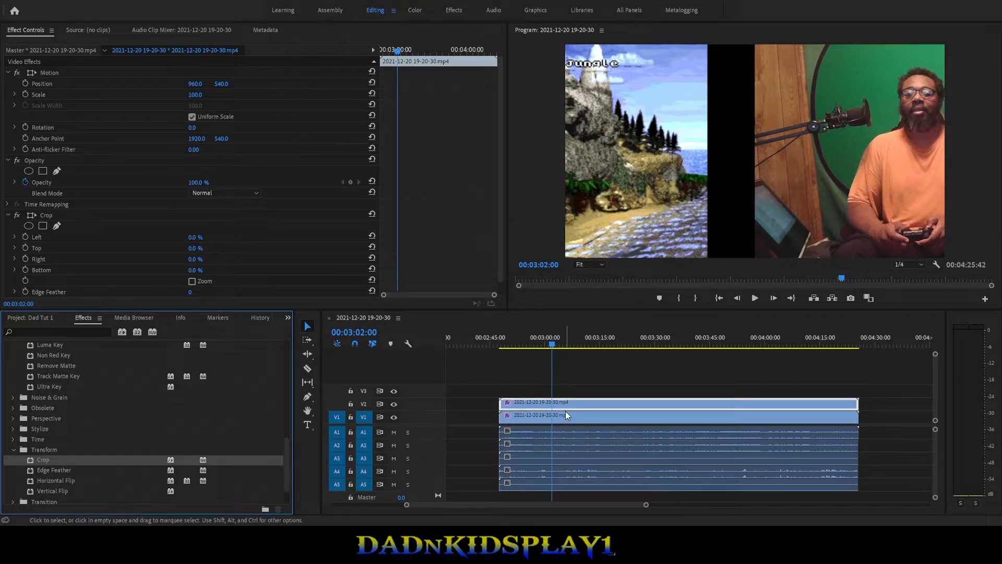
{"action": "left_click", "coordinate": [643, 419]}
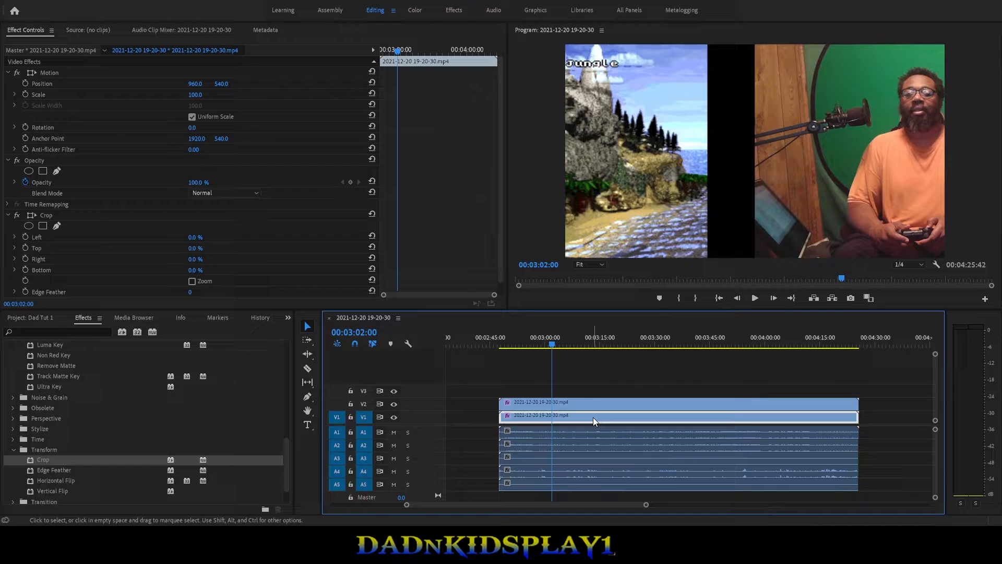
{"action": "left_click", "coordinate": [26, 183]}
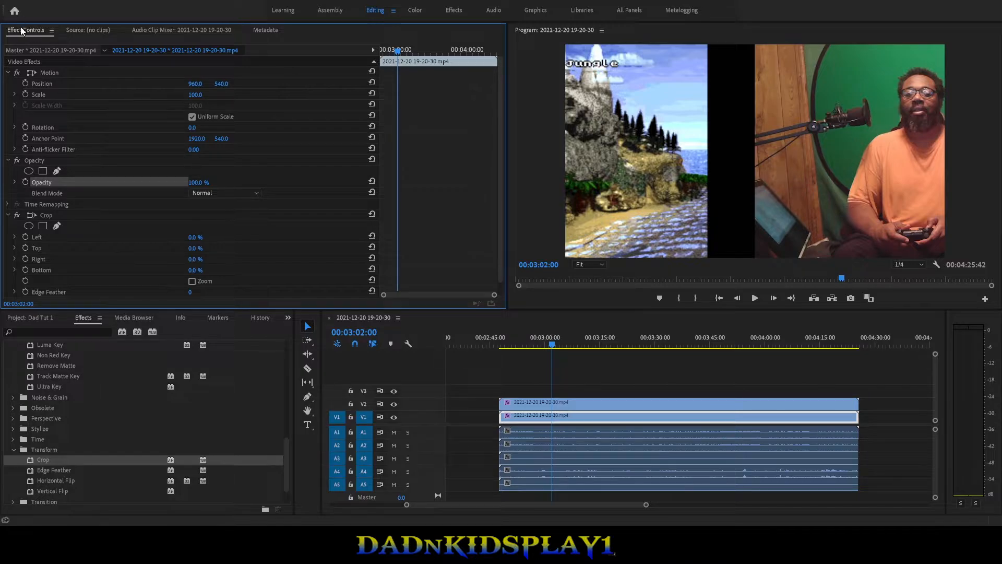
{"action": "left_click", "coordinate": [91, 31]}
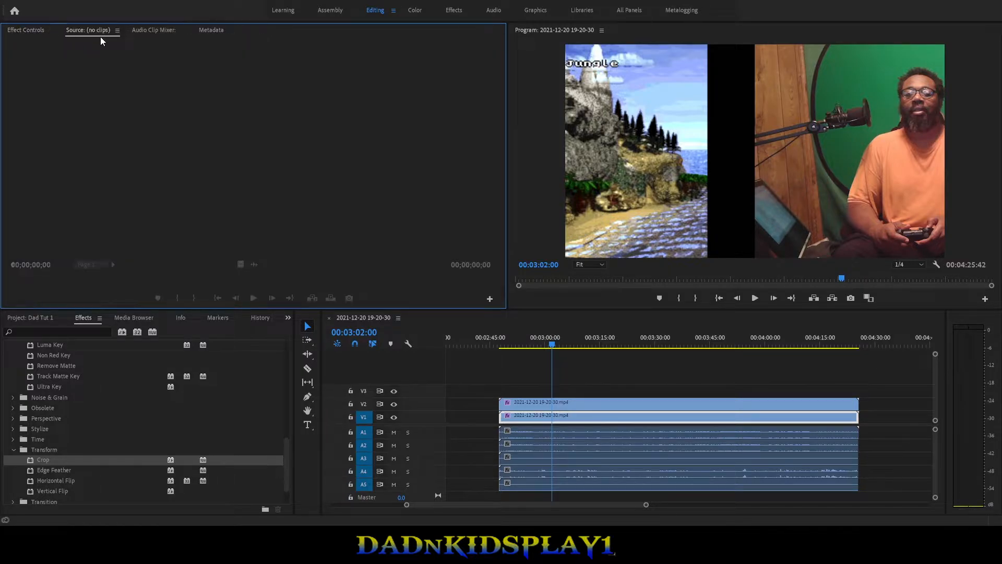
{"action": "left_click", "coordinate": [34, 36]}
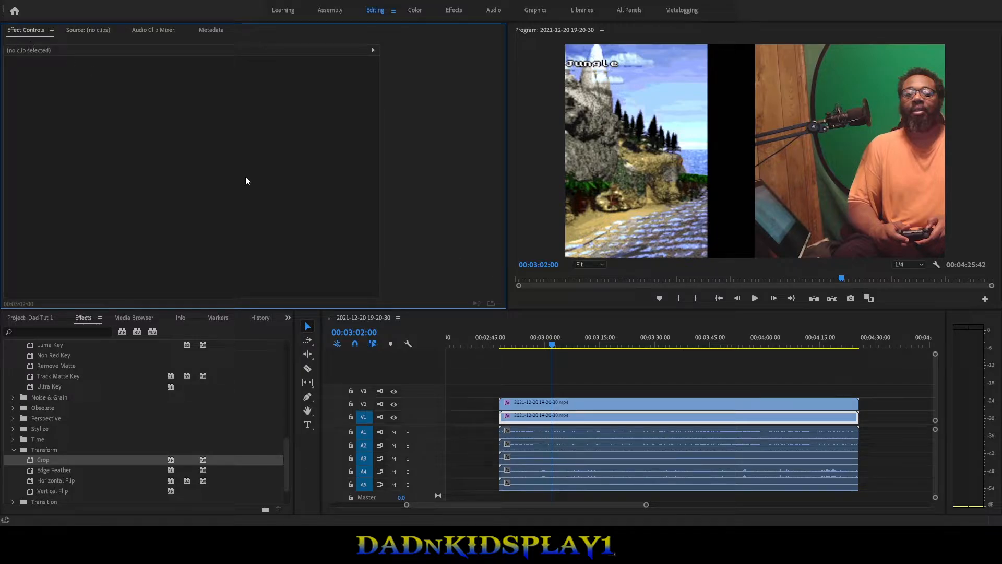
- Crop the V1 copy of the recording by 50% from the right so only the gameplay half remains
{"action": "left_click", "coordinate": [587, 418]}
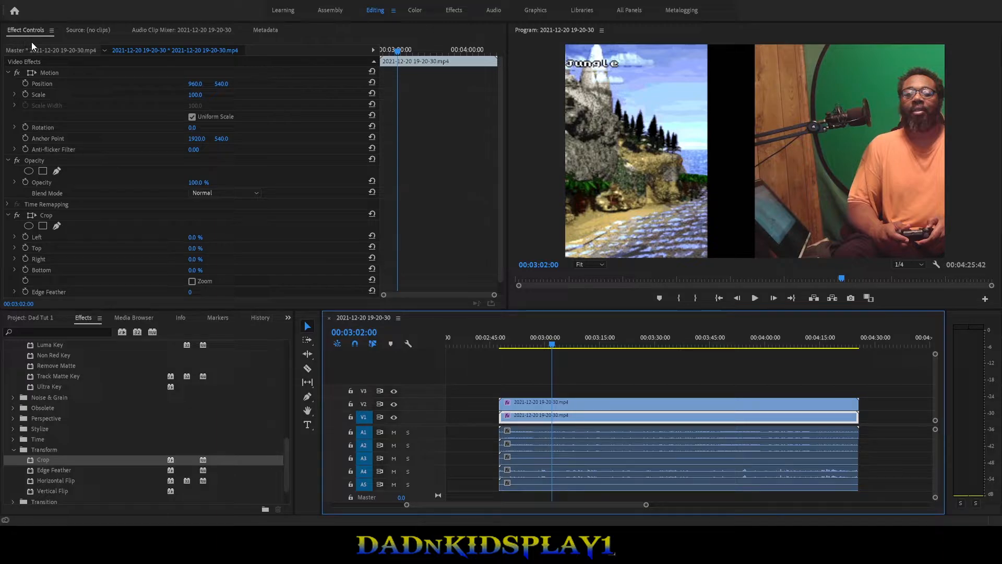
{"action": "scroll", "coordinate": [94, 134], "scroll_direction": "down", "scroll_amount": 1}
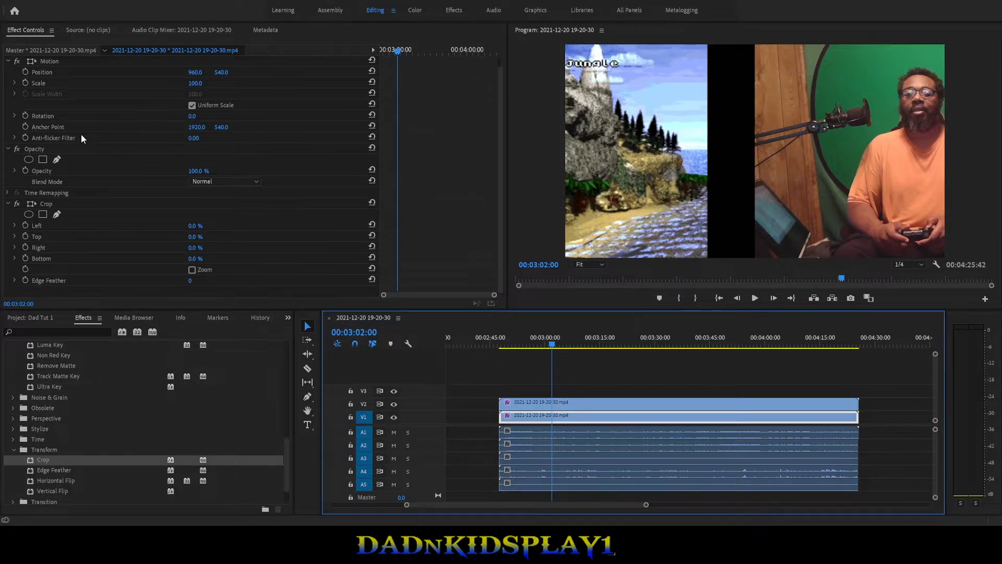
{"action": "left_click", "coordinate": [45, 204]}
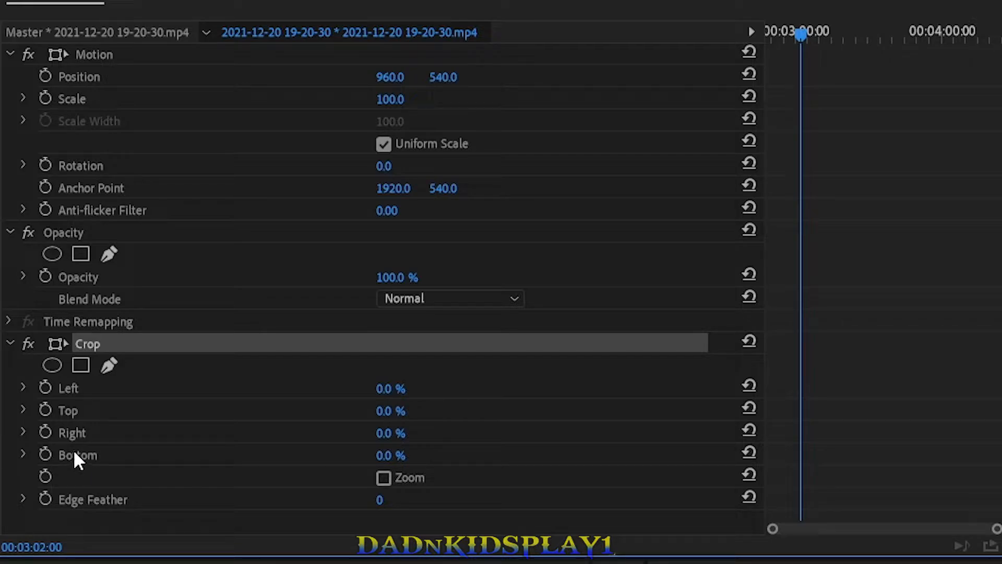
{"action": "left_click", "coordinate": [391, 434]}
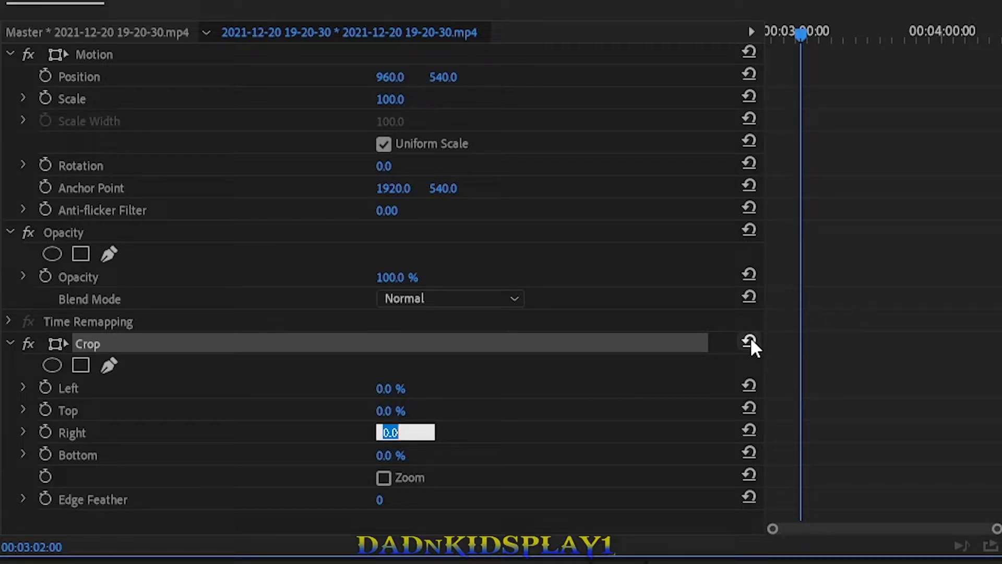
{"action": "key", "text": "BackSpace"}
{"action": "type", "text": "50"}
{"action": "key", "text": "Return"}
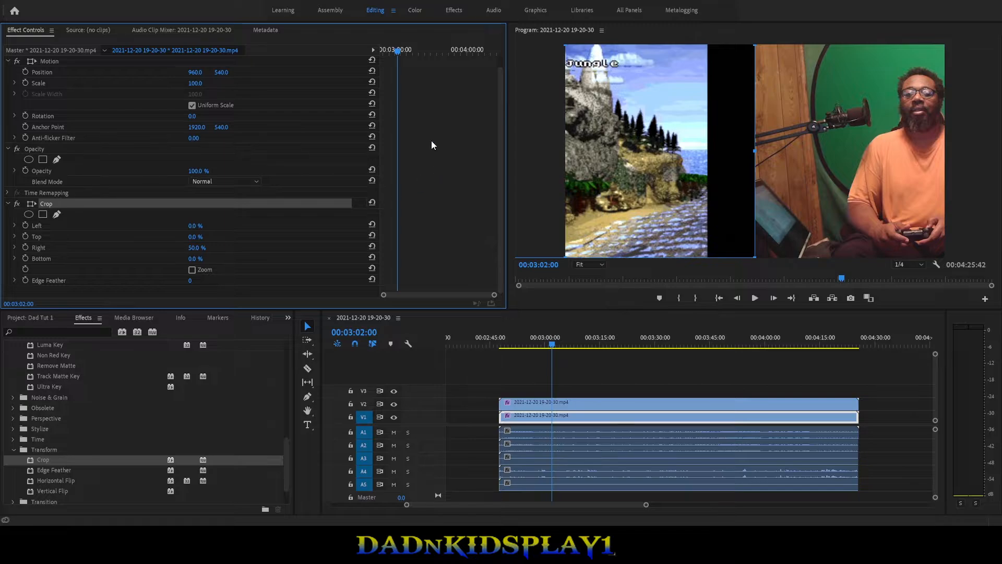
- Crop the V2 copy of the recording by 50% from the left so only the webcam half remains
{"action": "left_click", "coordinate": [568, 404]}
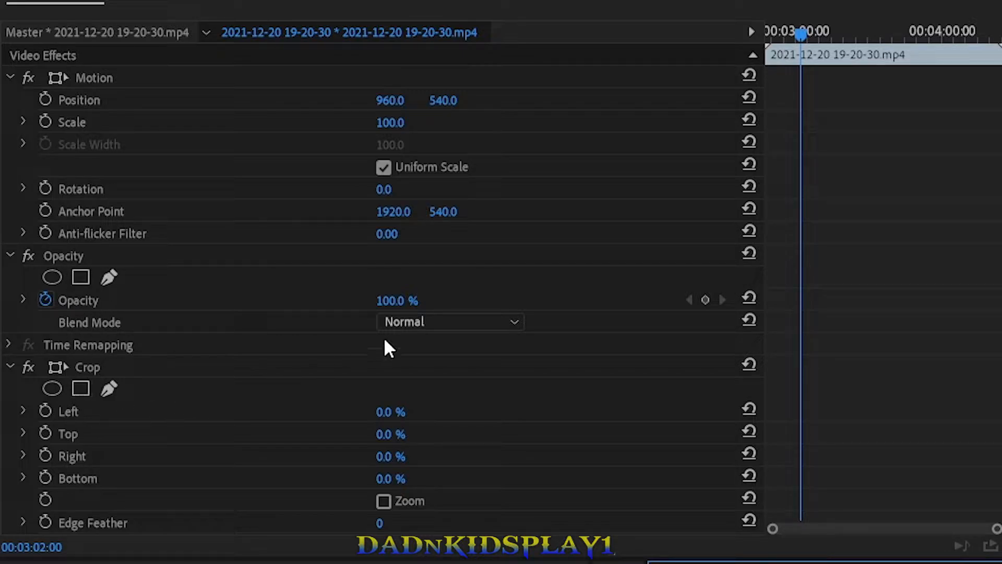
{"action": "left_click", "coordinate": [89, 366]}
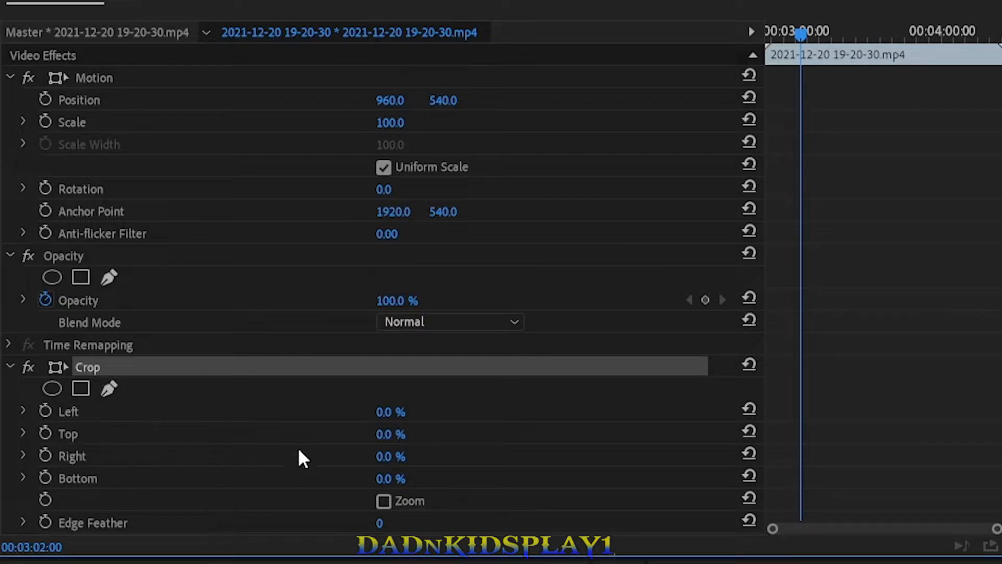
{"action": "left_click", "coordinate": [386, 411]}
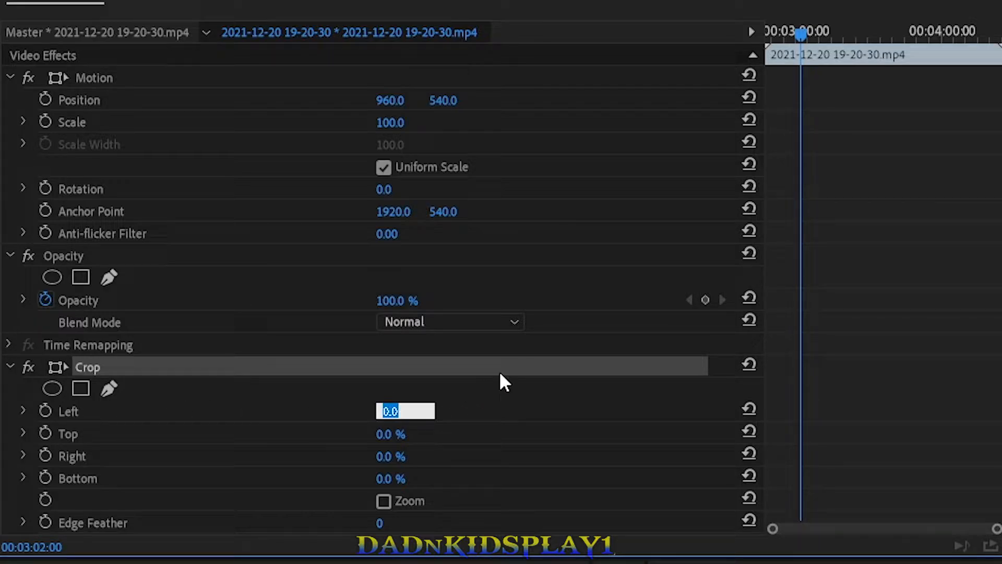
{"action": "key", "text": "BackSpace"}
{"action": "type", "text": "50"}
{"action": "key", "text": "Return"}
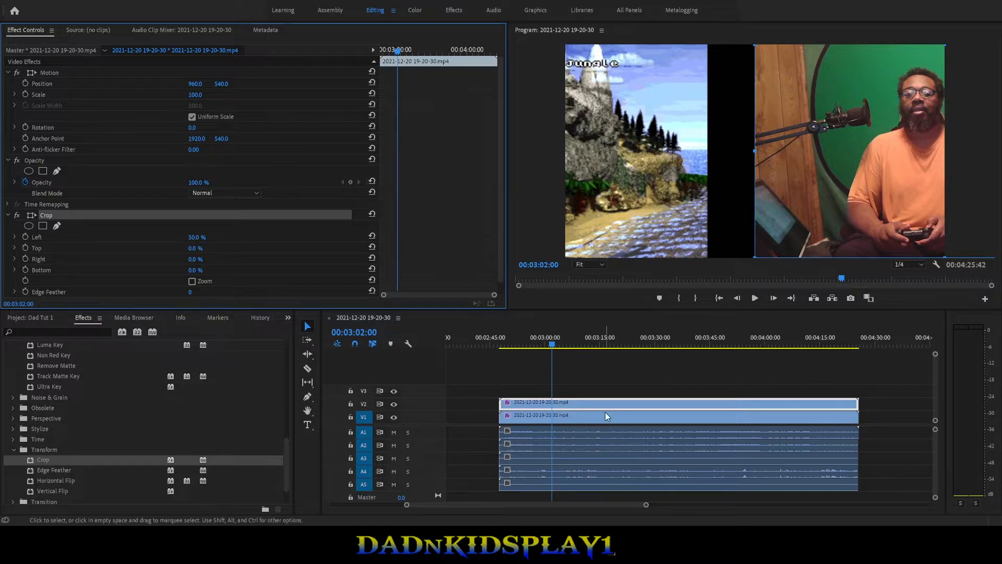
- Shift the V2 webcam copy slightly left in the frame, to about position 878, 537
{"action": "left_click", "coordinate": [626, 417]}
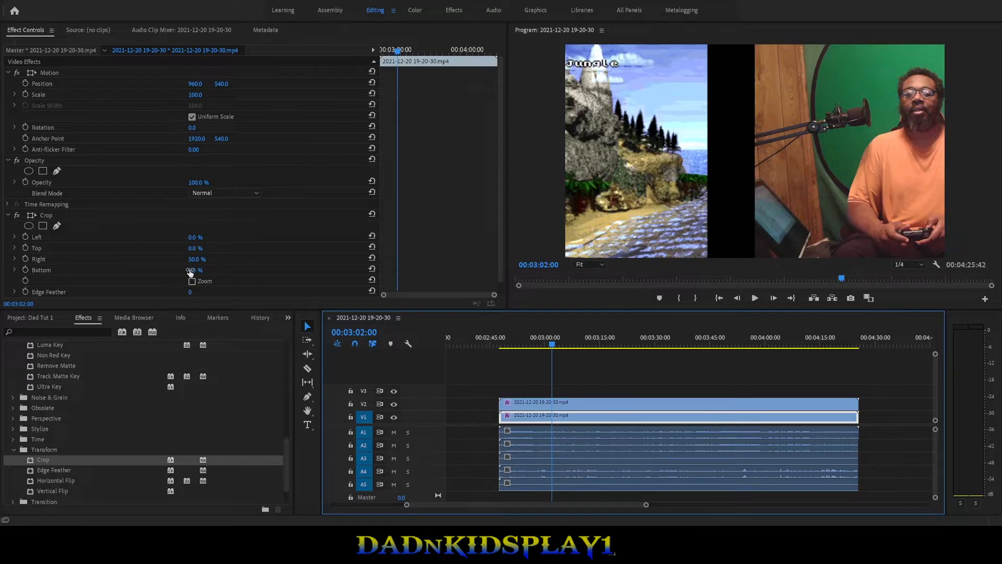
{"action": "left_click", "coordinate": [600, 404]}
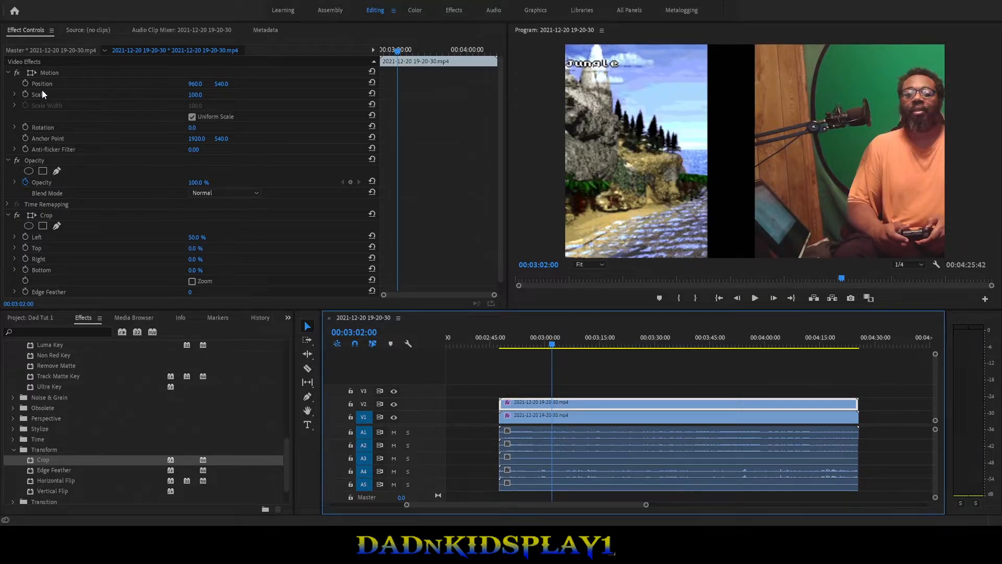
{"action": "left_click", "coordinate": [50, 72]}
{"action": "mouse_move", "coordinate": [909, 149]}
{"action": "left_mouse_down"}
{"action": "mouse_move", "coordinate": [752, 158]}
{"action": "mouse_move", "coordinate": [671, 179]}
{"action": "mouse_move", "coordinate": [716, 136]}
{"action": "mouse_move", "coordinate": [780, 164]}
{"action": "mouse_move", "coordinate": [775, 136]}
{"action": "mouse_move", "coordinate": [700, 146]}
{"action": "mouse_move", "coordinate": [729, 185]}
{"action": "mouse_move", "coordinate": [781, 168]}
{"action": "mouse_move", "coordinate": [766, 152]}
{"action": "mouse_move", "coordinate": [840, 151]}
{"action": "mouse_move", "coordinate": [712, 149]}
{"action": "mouse_move", "coordinate": [807, 165]}
{"action": "mouse_move", "coordinate": [876, 143]}
{"action": "mouse_move", "coordinate": [892, 149]}
{"action": "left_mouse_up"}
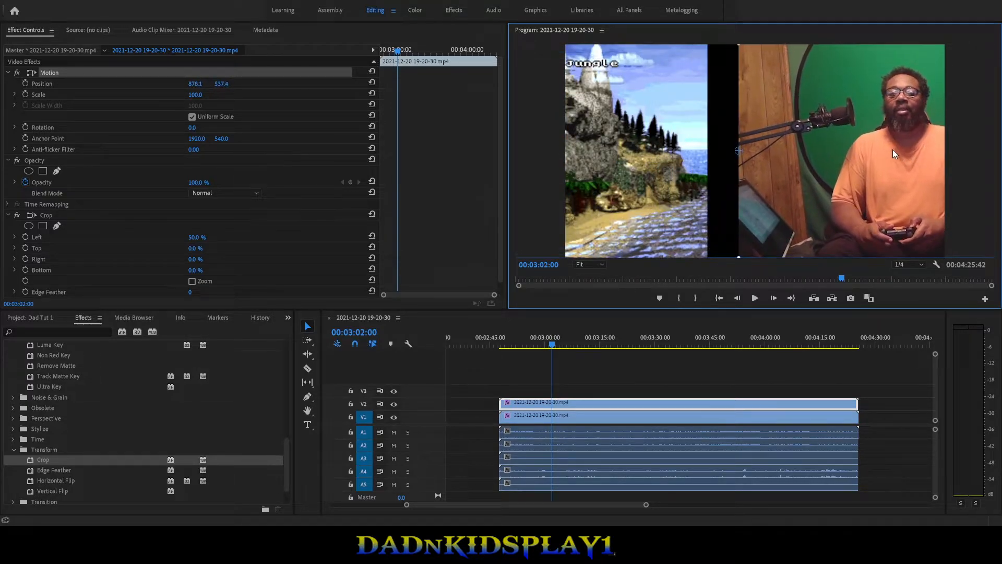
- Shift the V1 gameplay copy right to position 1409, 540 so more of the gameplay is inside the frame
{"action": "left_click", "coordinate": [590, 414]}
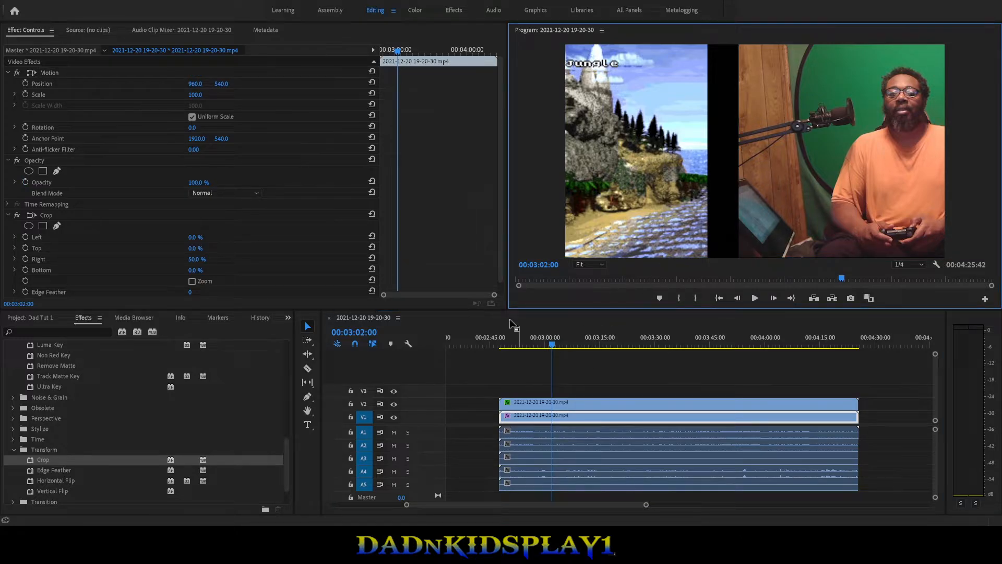
{"action": "left_click", "coordinate": [48, 72]}
{"action": "left_click_drag", "start_coordinate": [579, 190], "coordinate": [677, 213]}
{"action": "left_click_drag", "start_coordinate": [724, 152], "coordinate": [689, 188]}
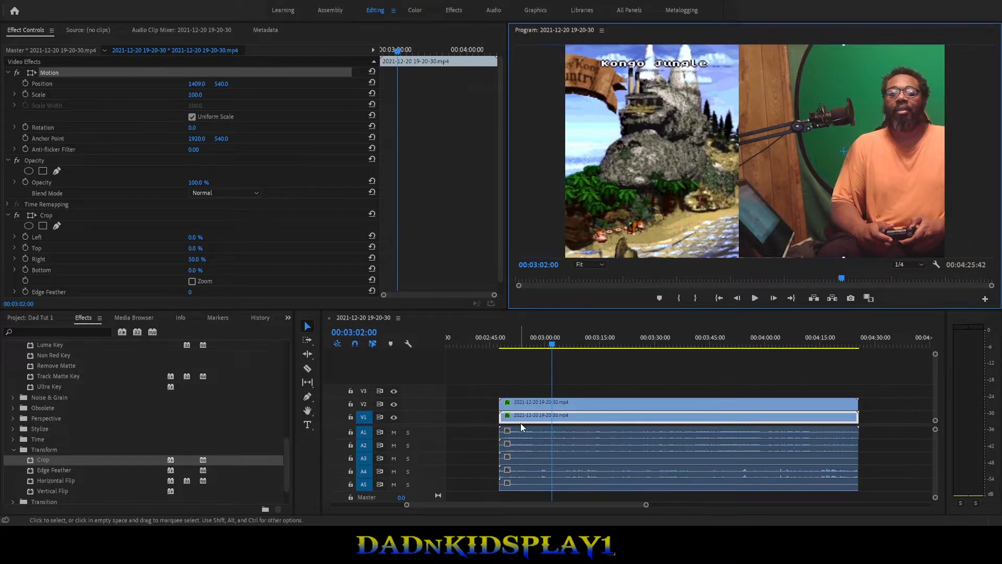
- Rename the V2 clip "webcam" and the V1 clip "Videogame footage"
{"action": "left_click", "coordinate": [587, 403]}
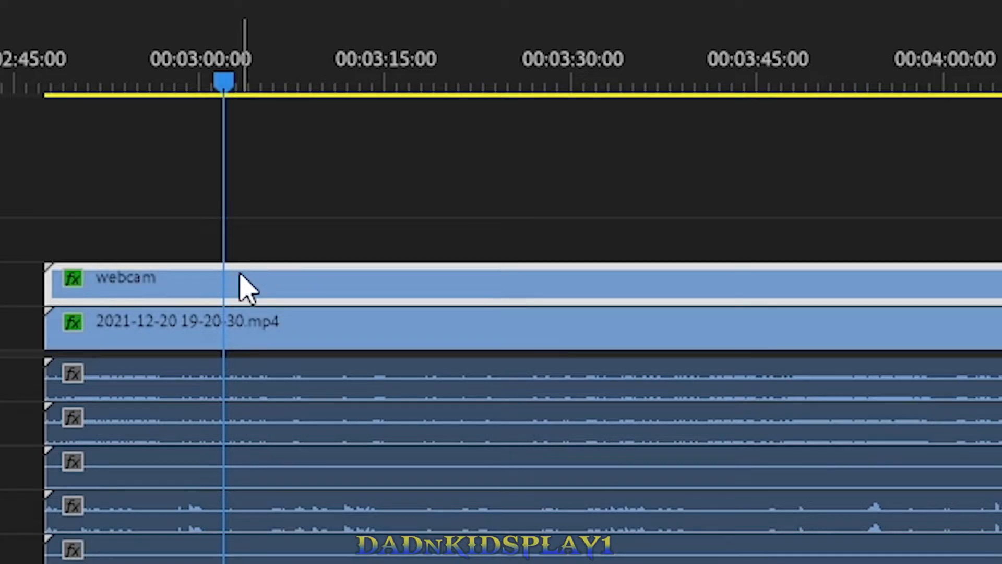
{"action": "left_click", "coordinate": [144, 334]}
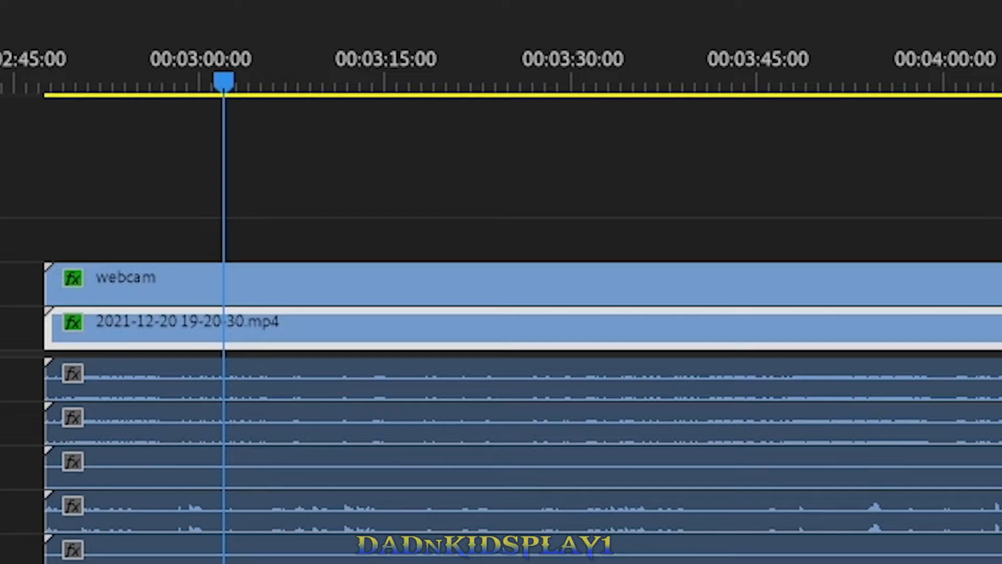
{"action": "key", "text": "Return"}
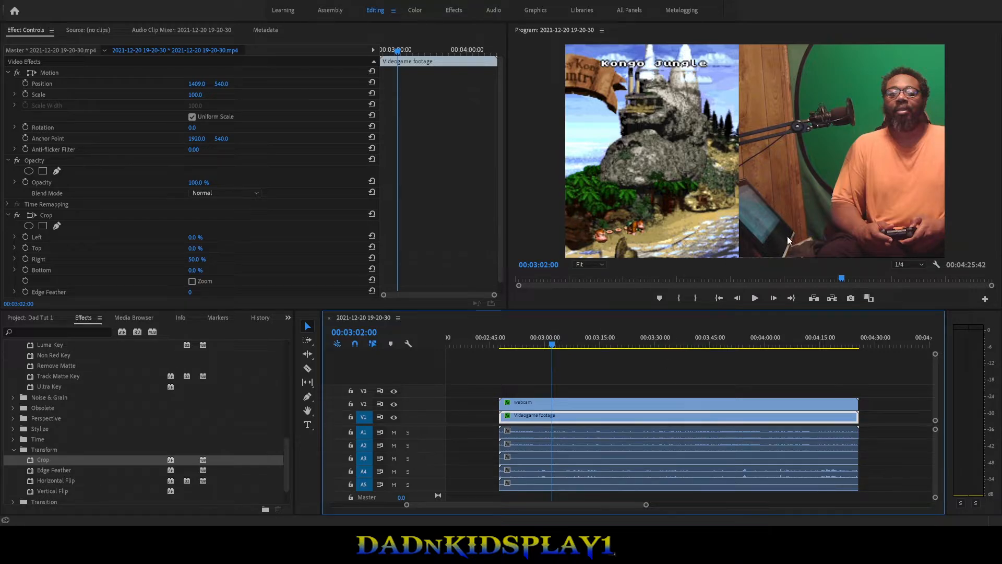
- Move the webcam clip left to about position 17, 529 so its whole picture lies inside the frame
{"action": "left_click", "coordinate": [588, 400]}
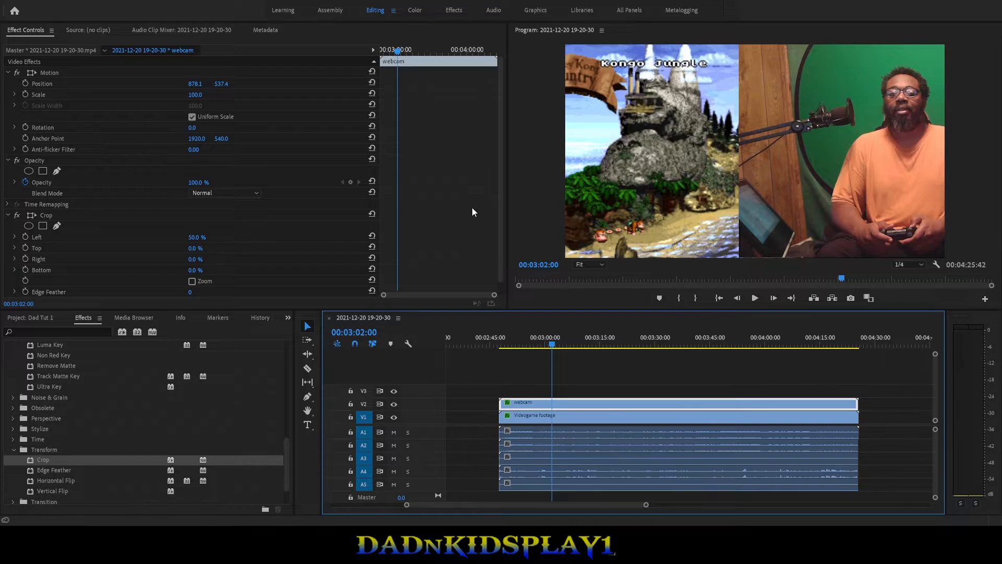
{"action": "left_click", "coordinate": [53, 73]}
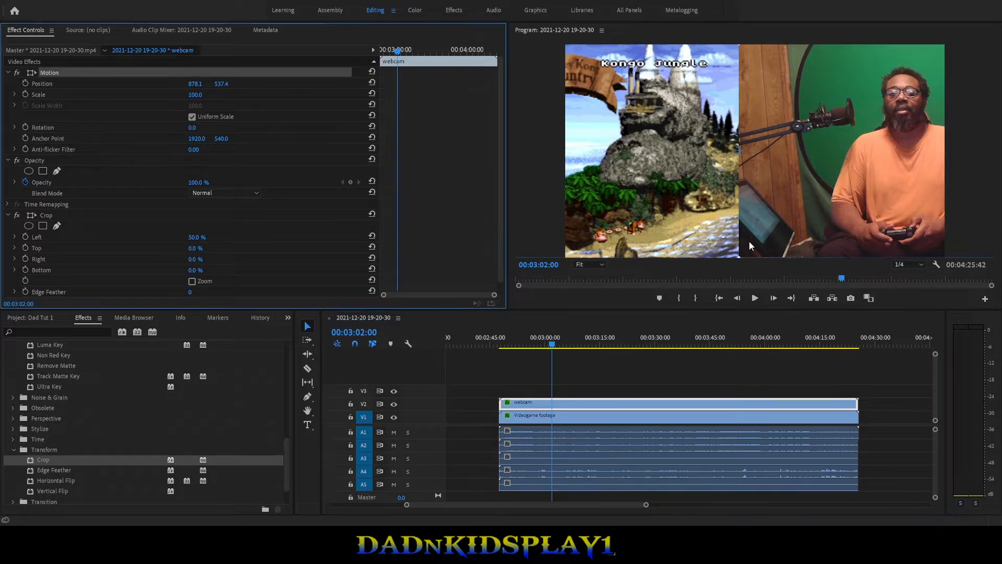
{"action": "left_click_drag", "start_coordinate": [913, 166], "coordinate": [734, 162]}
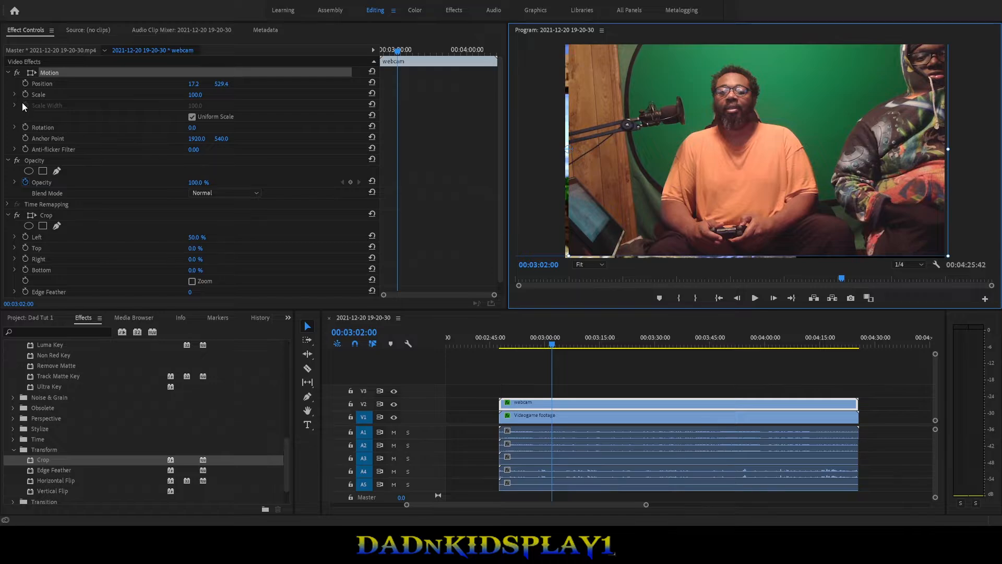
- Crop the webcam clip tightly around the seated man: about 59.7% left, 16.7% right and 40.1% bottom
{"action": "left_click", "coordinate": [48, 215]}
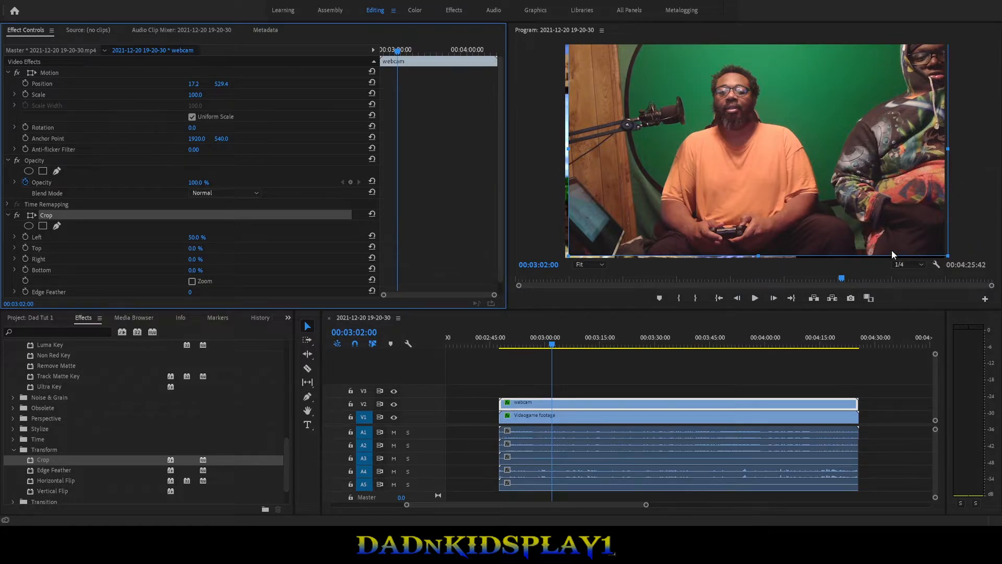
{"action": "left_click_drag", "start_coordinate": [945, 149], "coordinate": [822, 165]}
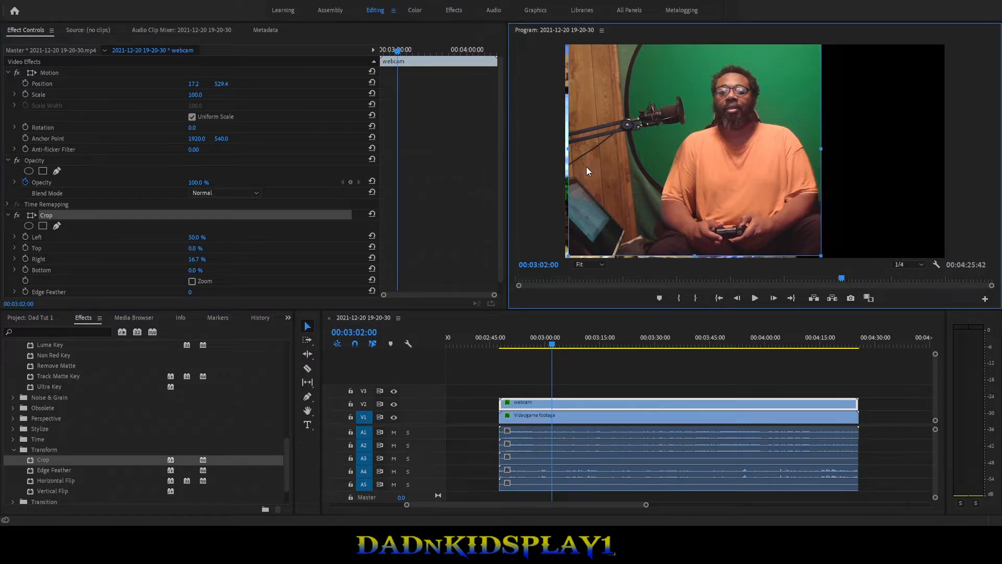
{"action": "left_click_drag", "start_coordinate": [569, 152], "coordinate": [642, 165]}
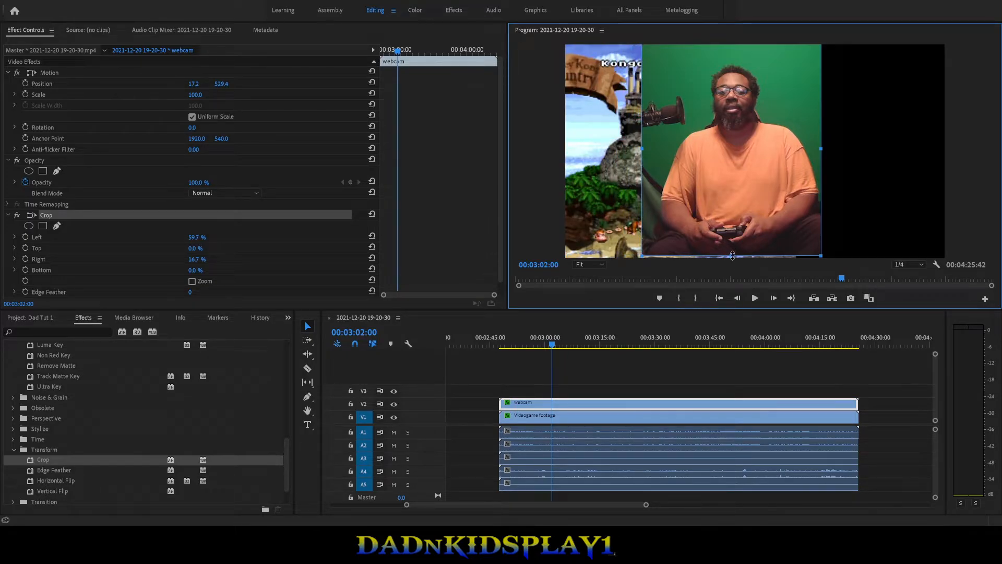
{"action": "left_click_drag", "start_coordinate": [732, 256], "coordinate": [750, 176]}
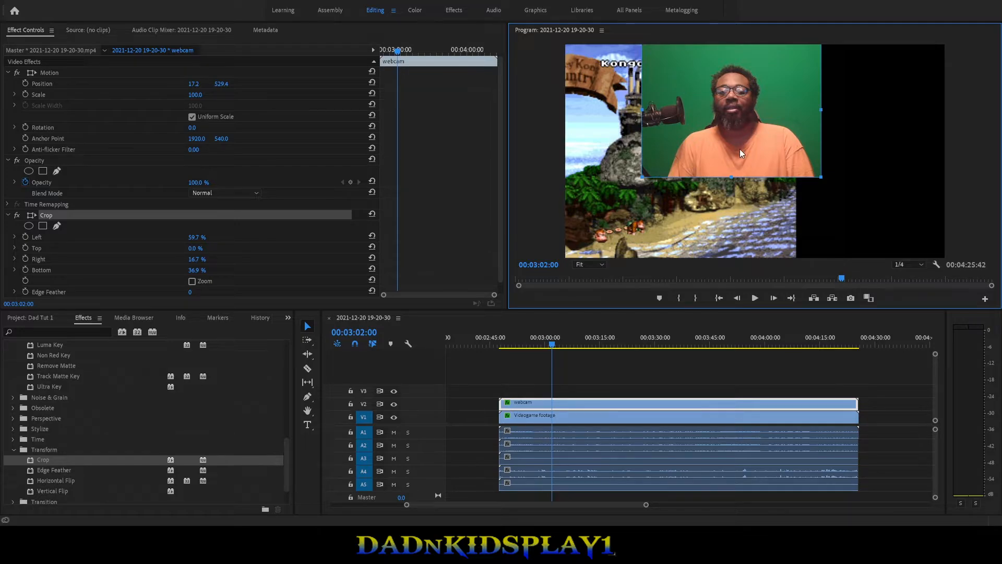
{"action": "left_click_drag", "start_coordinate": [733, 177], "coordinate": [735, 170]}
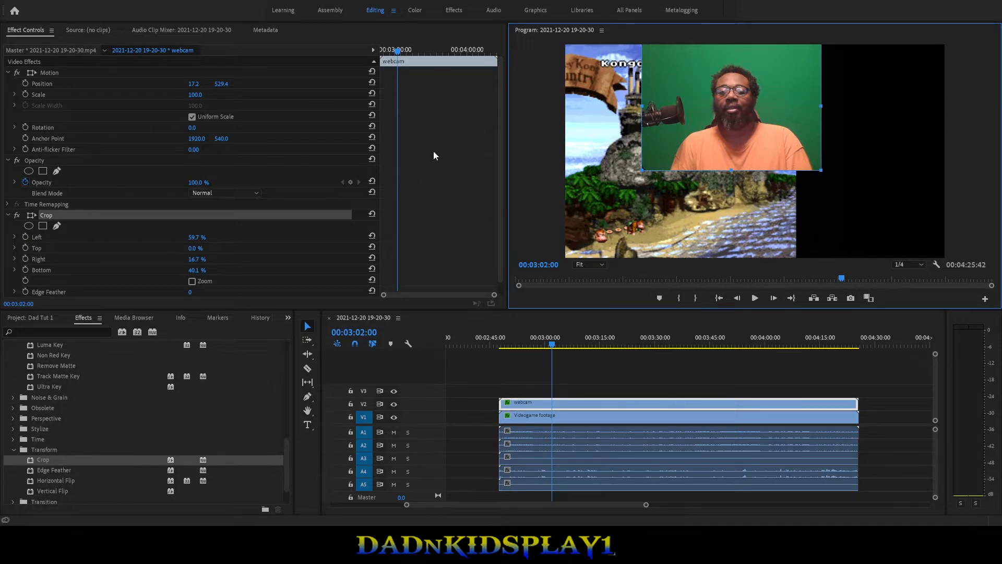
- Scale the webcam clip to 73 and place it in the frame's lower-left corner, at about position -376, 1013
{"action": "left_click", "coordinate": [42, 73]}
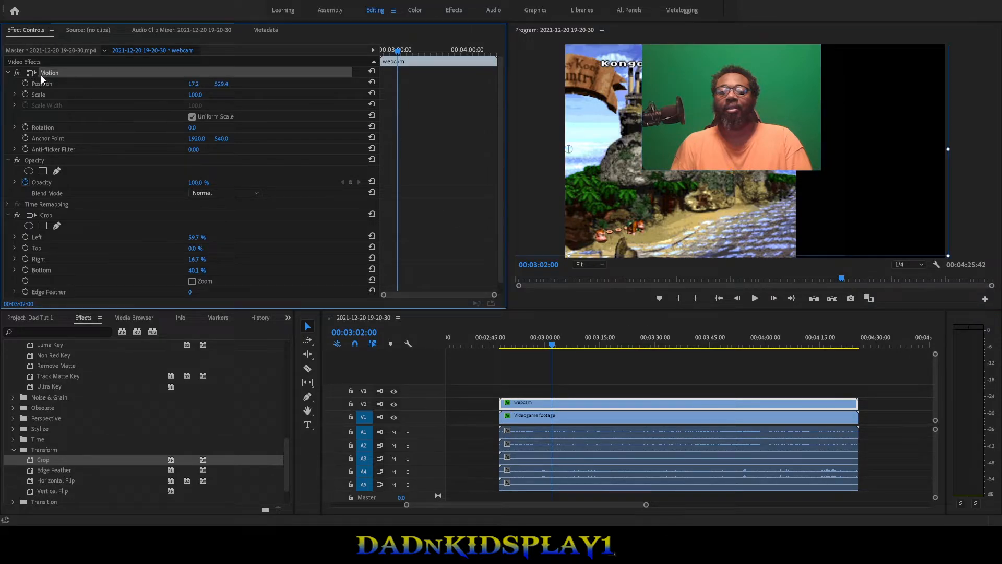
{"action": "left_click_drag", "start_coordinate": [791, 89], "coordinate": [708, 177]}
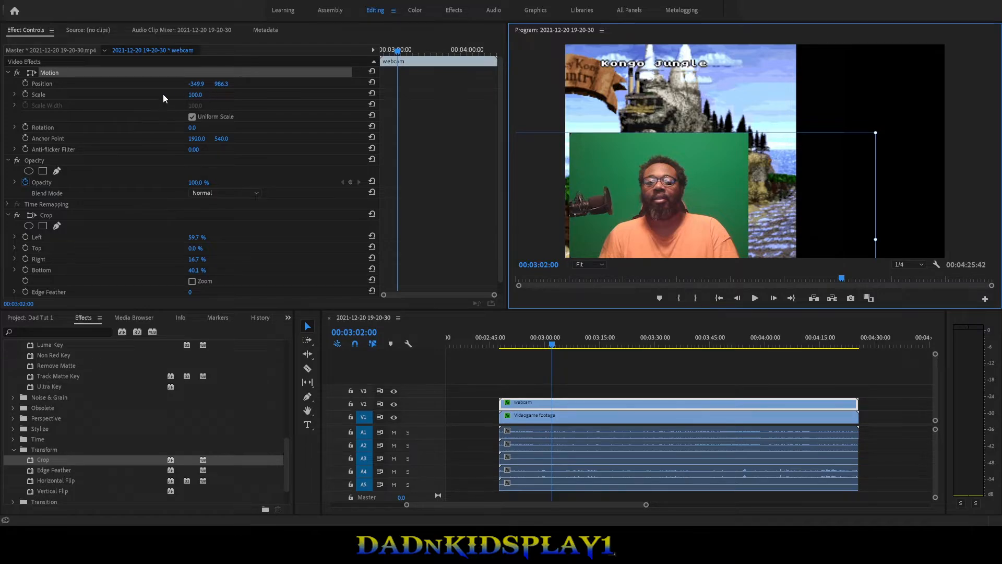
{"action": "left_click", "coordinate": [46, 96]}
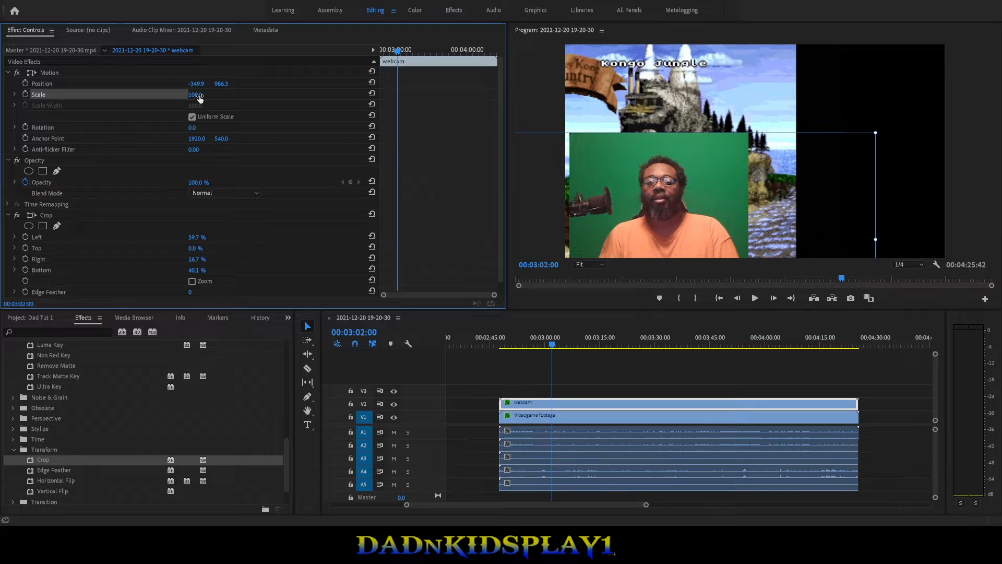
{"action": "left_click_drag", "start_coordinate": [200, 98], "coordinate": [186, 98]}
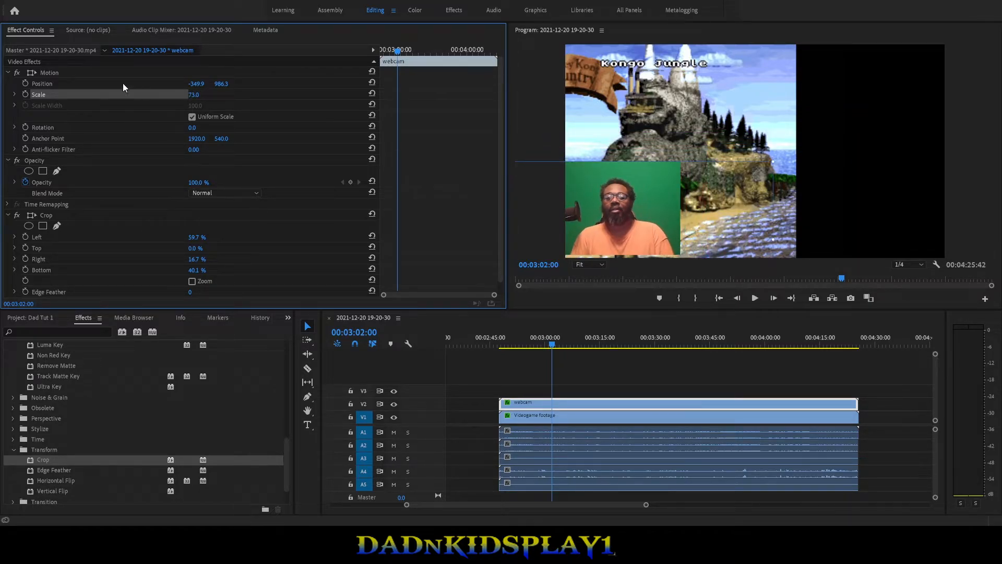
{"action": "left_click", "coordinate": [58, 73]}
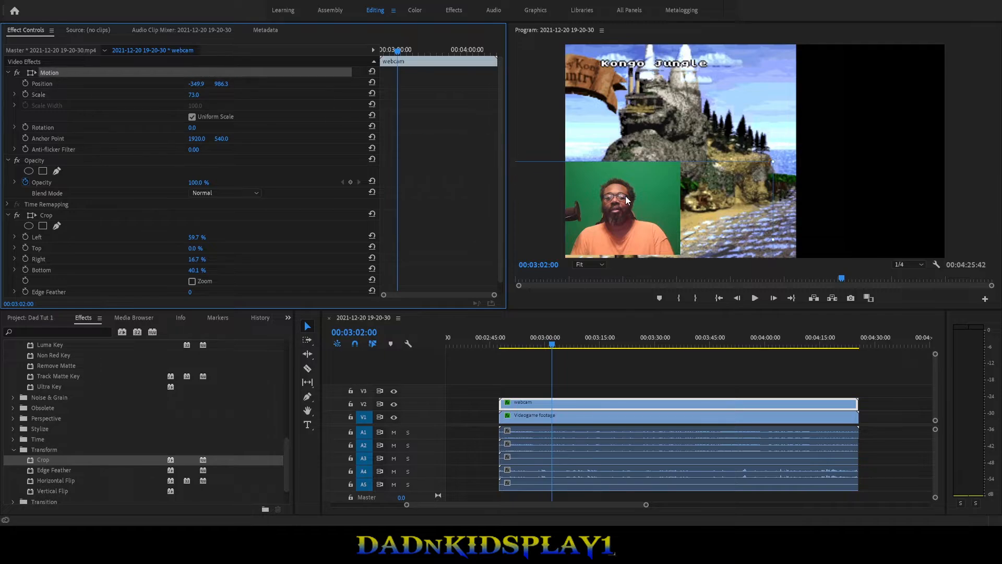
{"action": "left_click_drag", "start_coordinate": [625, 196], "coordinate": [620, 201]}
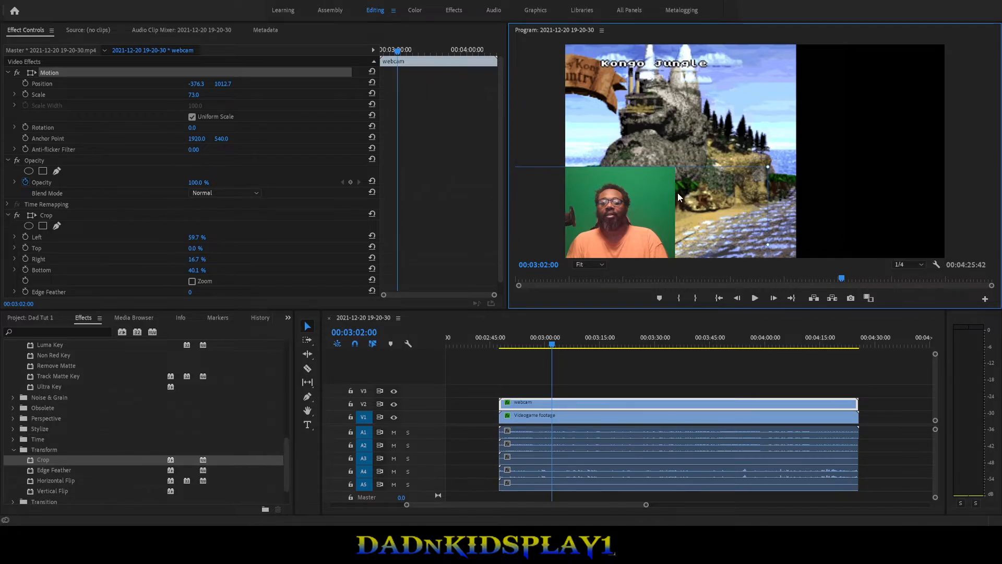
- Turn off opacity keyframing on the webcam clip and apply the Ultra Key effect to it
{"action": "left_click", "coordinate": [26, 181]}
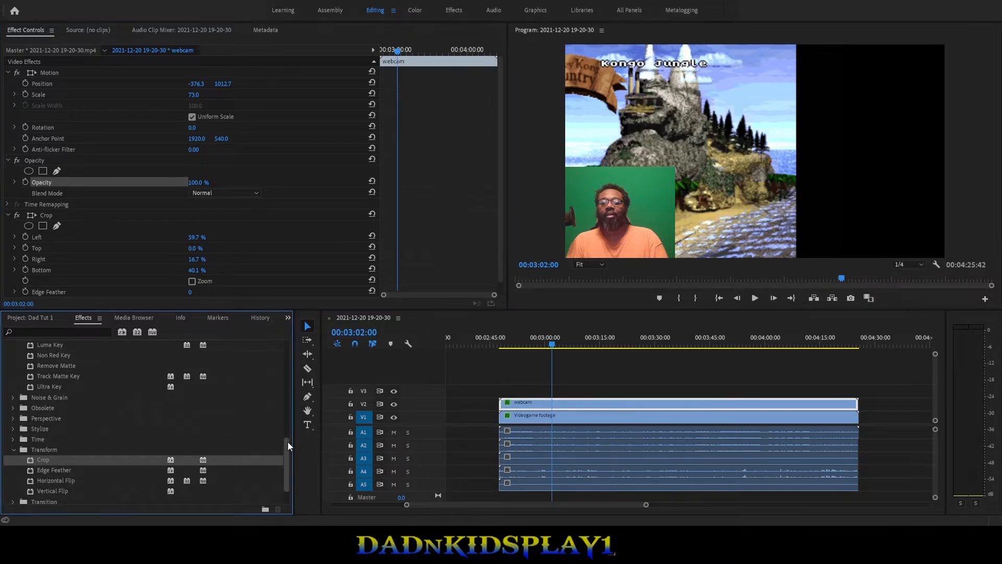
{"action": "left_click_drag", "start_coordinate": [287, 441], "coordinate": [285, 390]}
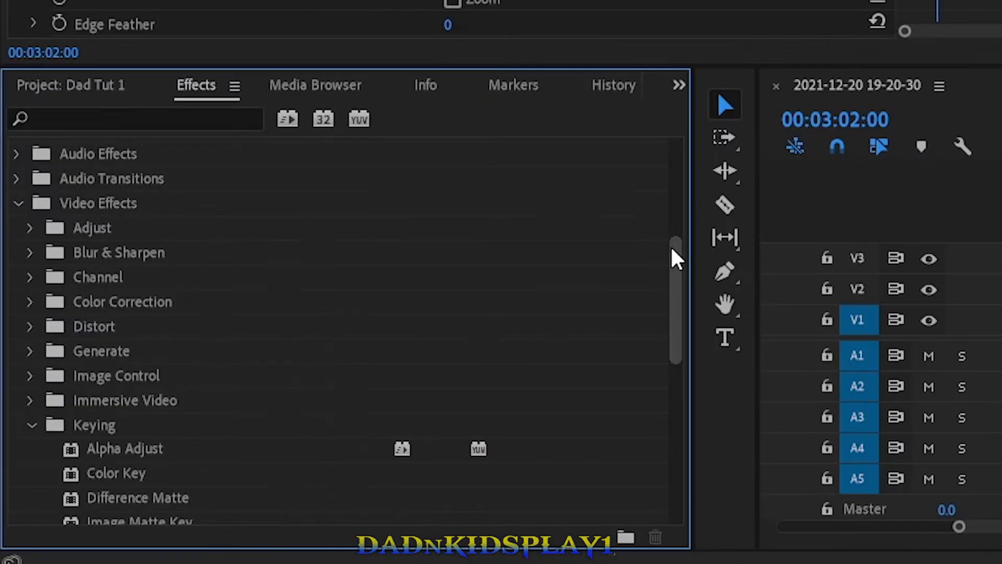
{"action": "left_click_drag", "start_coordinate": [671, 250], "coordinate": [673, 286]}
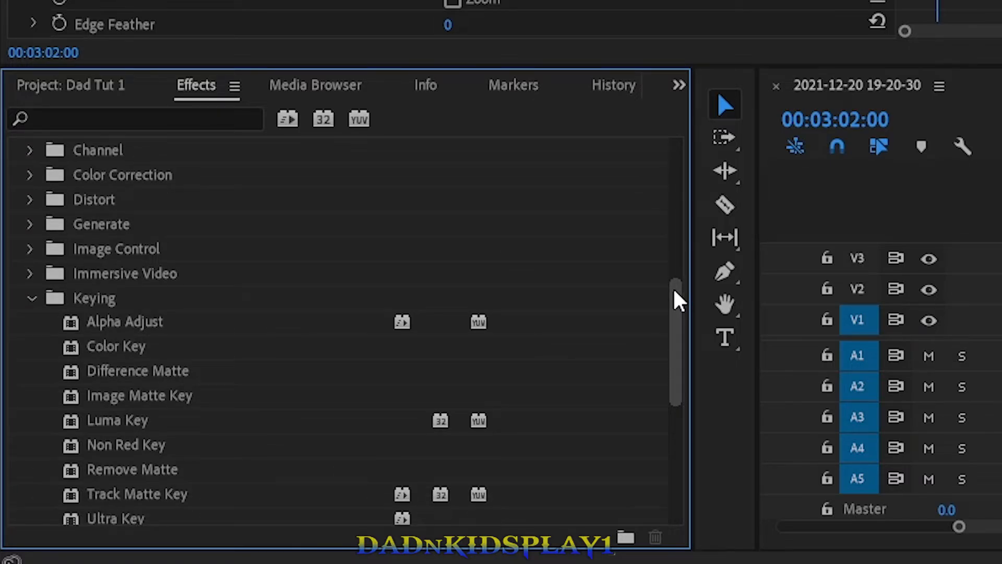
{"action": "left_click", "coordinate": [30, 296]}
{"action": "left_click", "coordinate": [30, 297]}
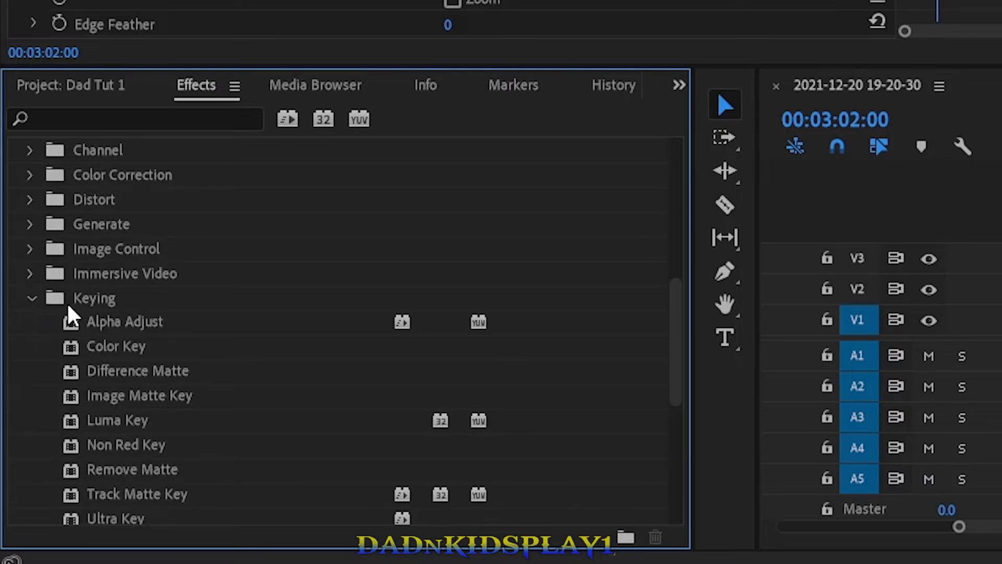
{"action": "scroll", "coordinate": [123, 443], "scroll_direction": "down", "scroll_amount": 4}
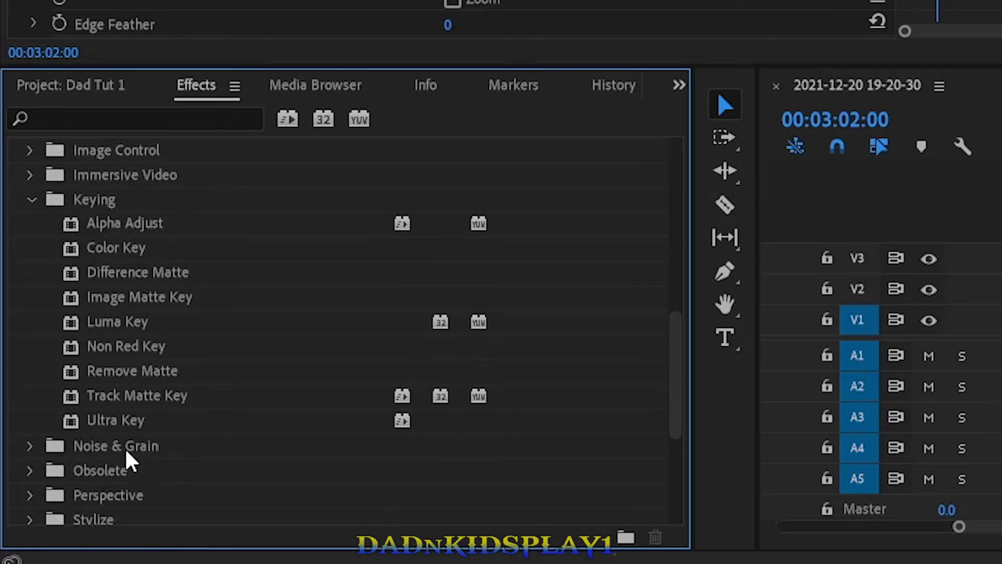
{"action": "left_click_drag", "start_coordinate": [121, 415], "coordinate": [1001, 275]}
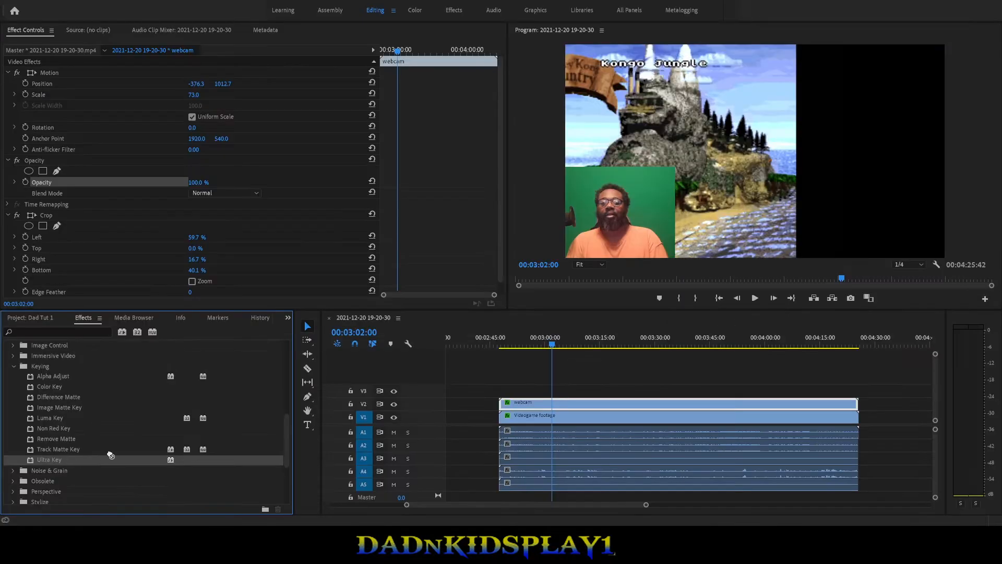
{"action": "left_click_drag", "start_coordinate": [520, 398], "coordinate": [572, 400]}
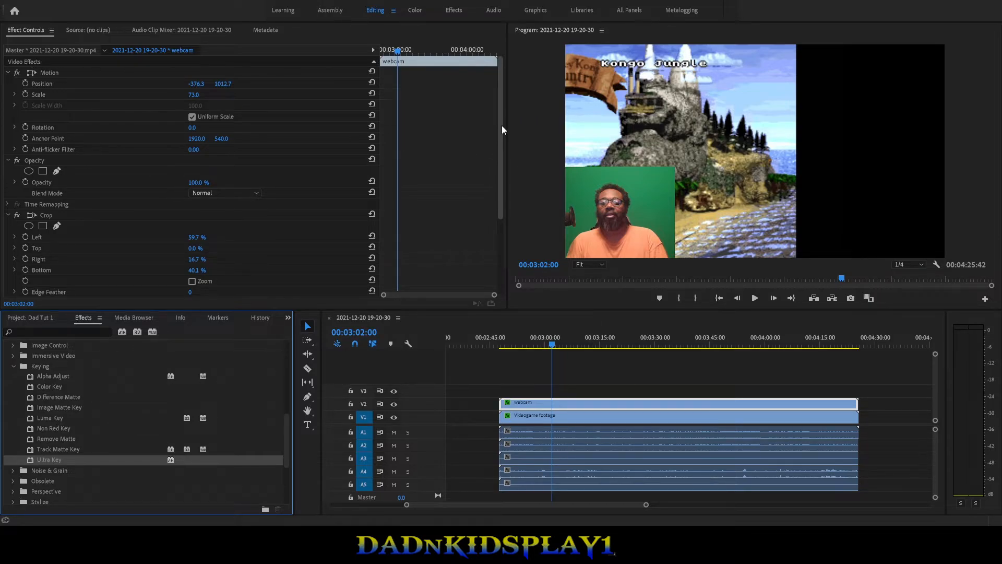
- Set Ultra Key's key color by sampling the green screen beside the man in the webcam picture
{"action": "left_click_drag", "start_coordinate": [502, 130], "coordinate": [496, 216]}
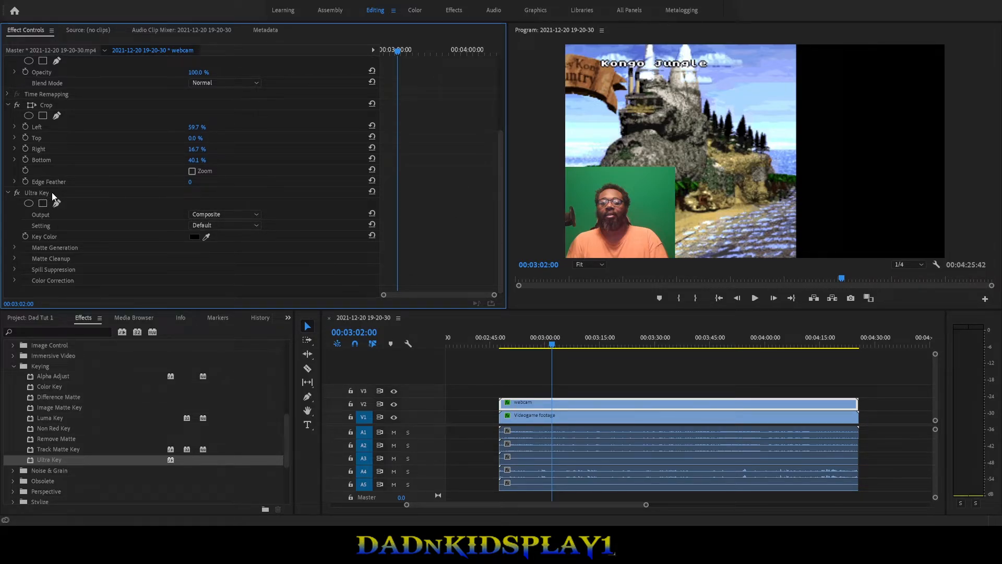
{"action": "left_click", "coordinate": [36, 192]}
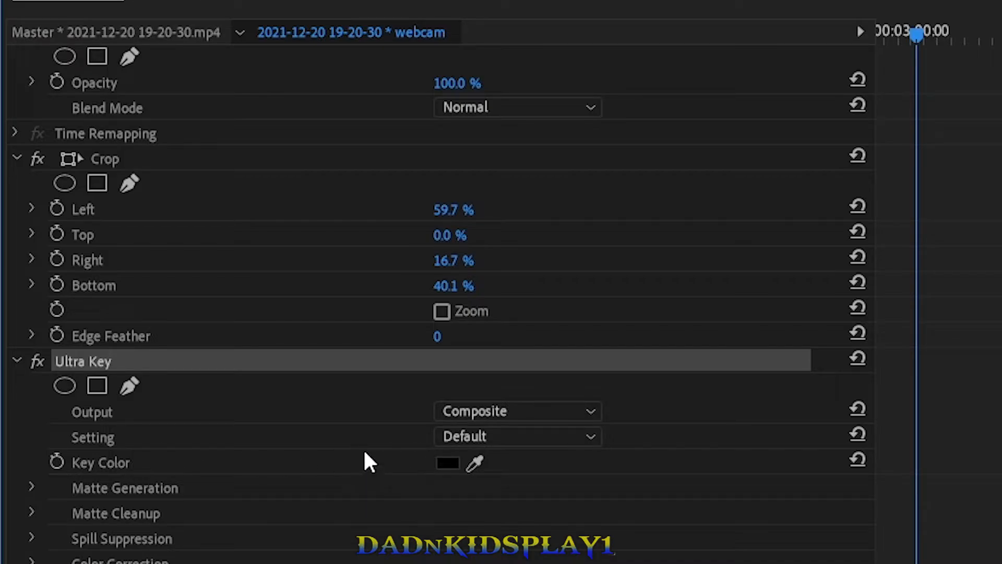
{"action": "left_click", "coordinate": [474, 464]}
{"action": "left_click", "coordinate": [628, 186]}
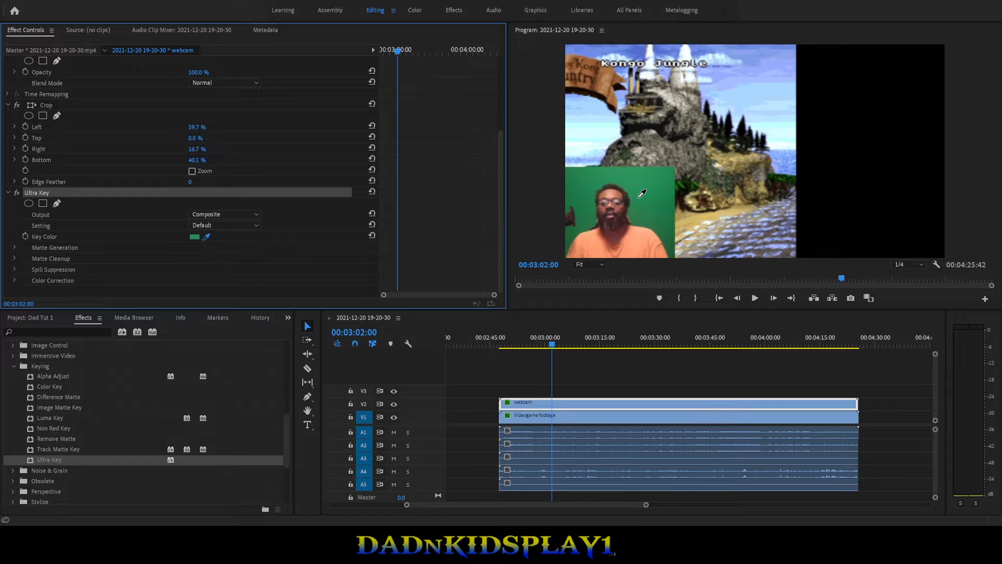
{"action": "left_click", "coordinate": [639, 197]}
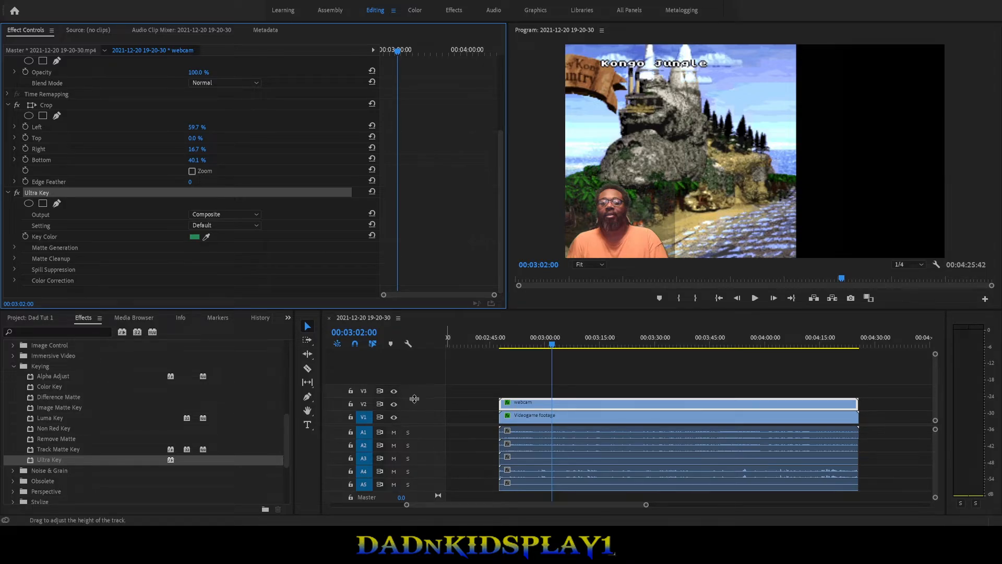
- Hide video track V1 to inspect the keyed webcam picture on its own
{"action": "left_click", "coordinate": [935, 398]}
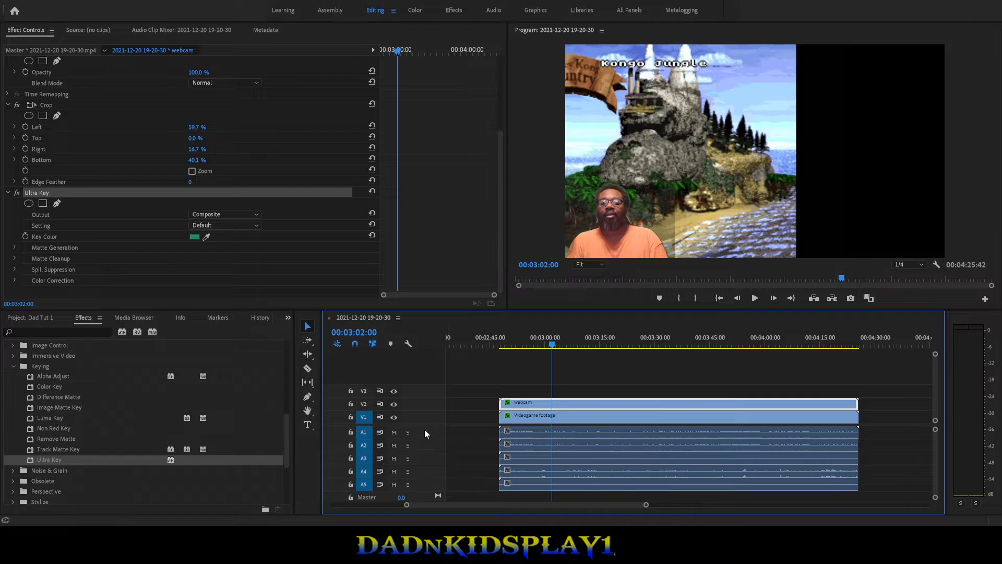
{"action": "left_click", "coordinate": [394, 417]}
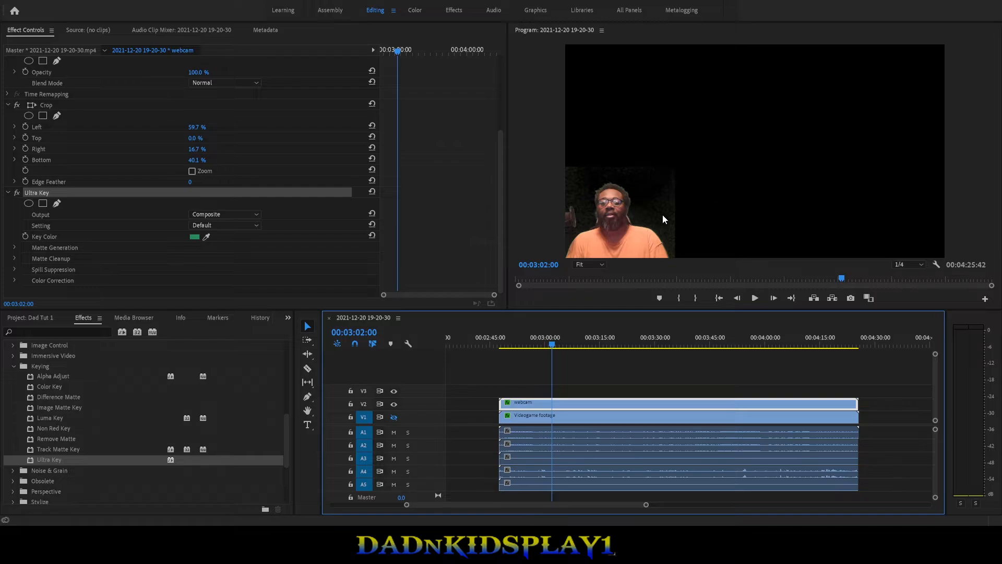
- Clean up the webcam clip's key by setting Ultra Key's matte generation to pedestal 100 and shadow 29
{"action": "left_click", "coordinate": [597, 297]}
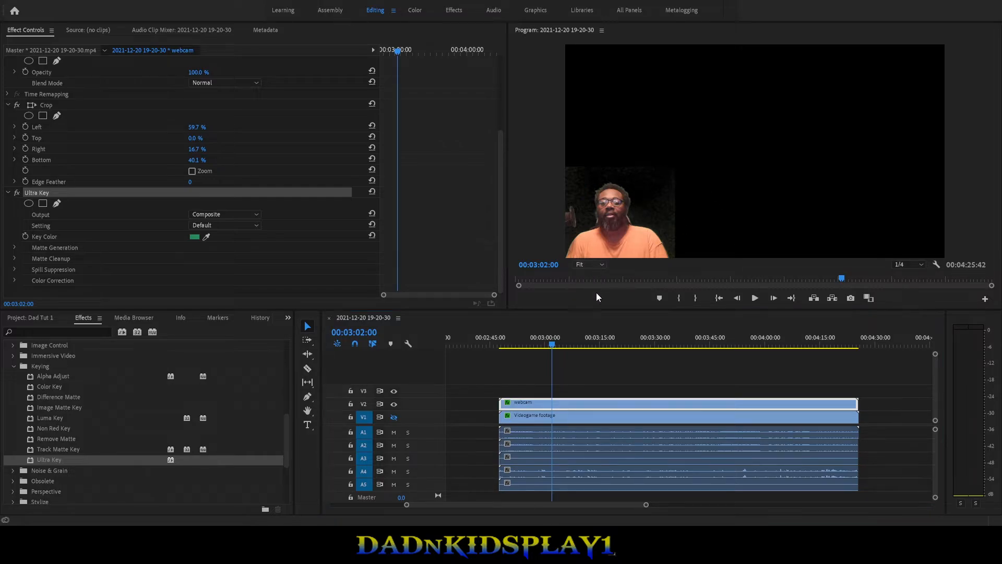
{"action": "left_click", "coordinate": [592, 331]}
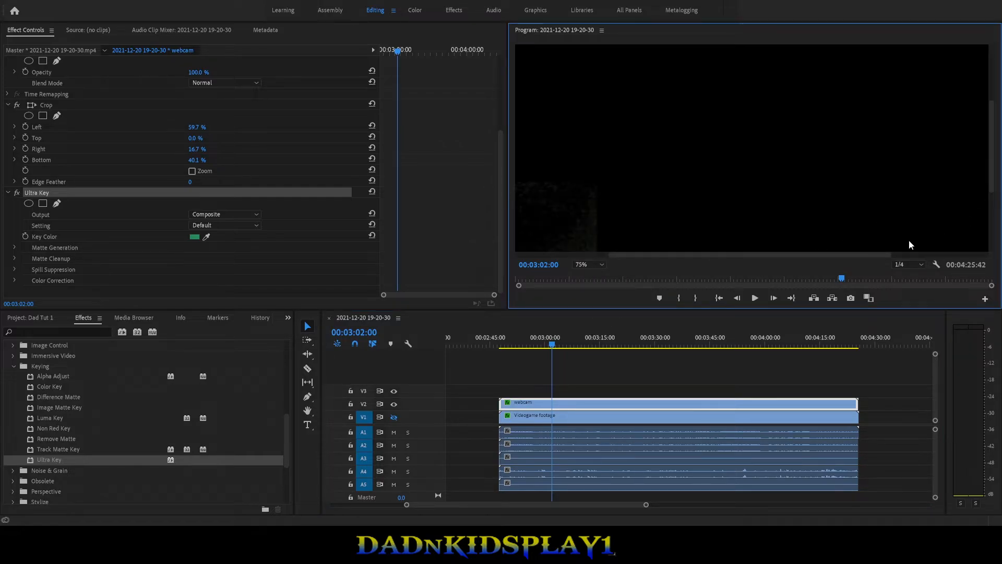
{"action": "left_click_drag", "start_coordinate": [839, 255], "coordinate": [745, 255]}
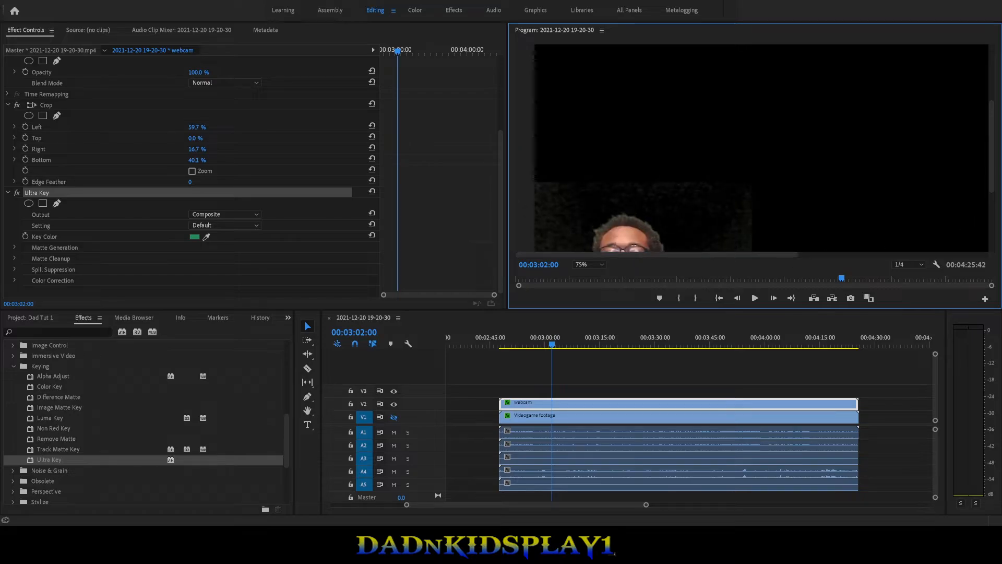
{"action": "left_click_drag", "start_coordinate": [989, 173], "coordinate": [990, 223]}
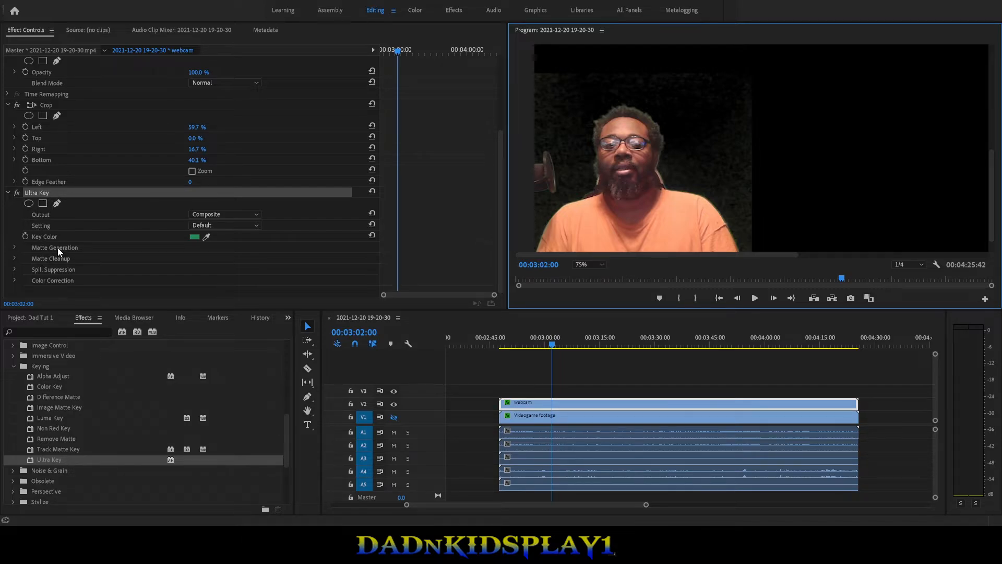
{"action": "left_click", "coordinate": [14, 247]}
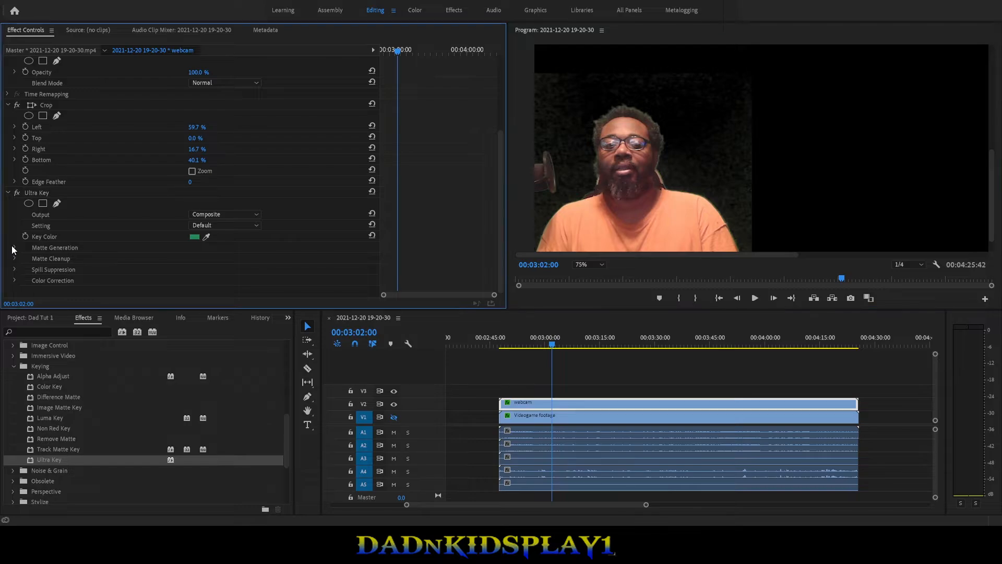
{"action": "left_click", "coordinate": [14, 248]}
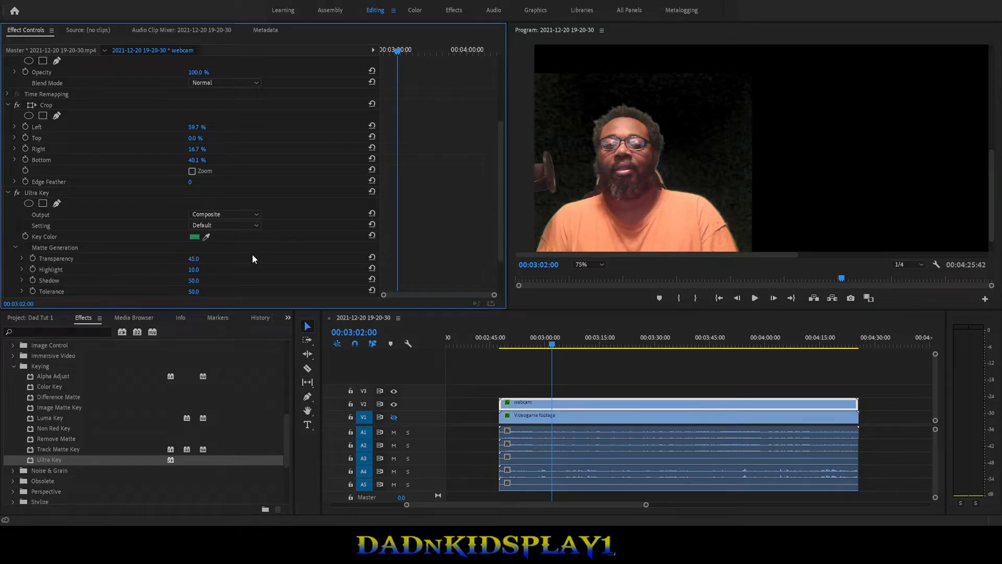
{"action": "scroll", "coordinate": [253, 258], "scroll_direction": "down", "scroll_amount": 1}
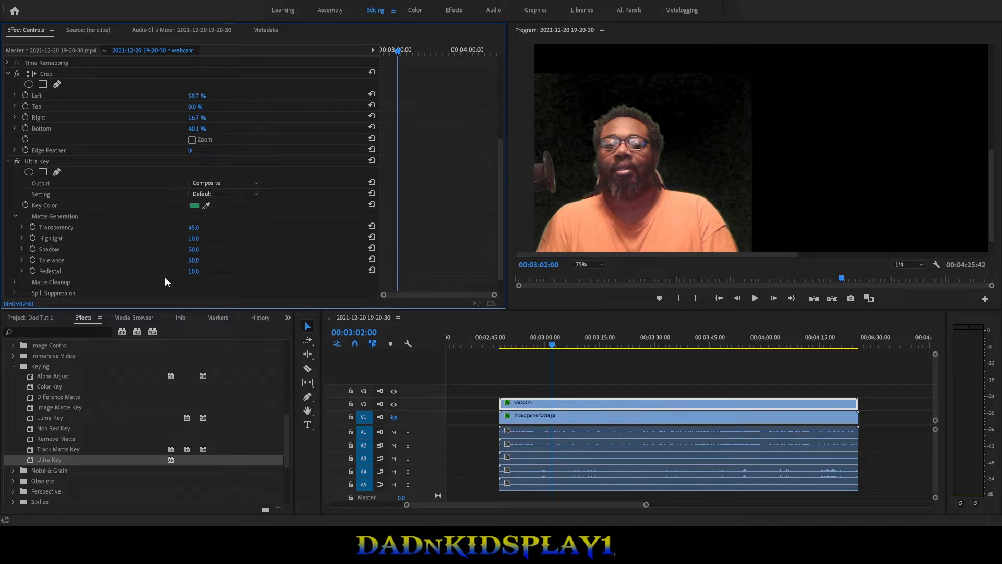
{"action": "left_click_drag", "start_coordinate": [192, 271], "coordinate": [206, 271]}
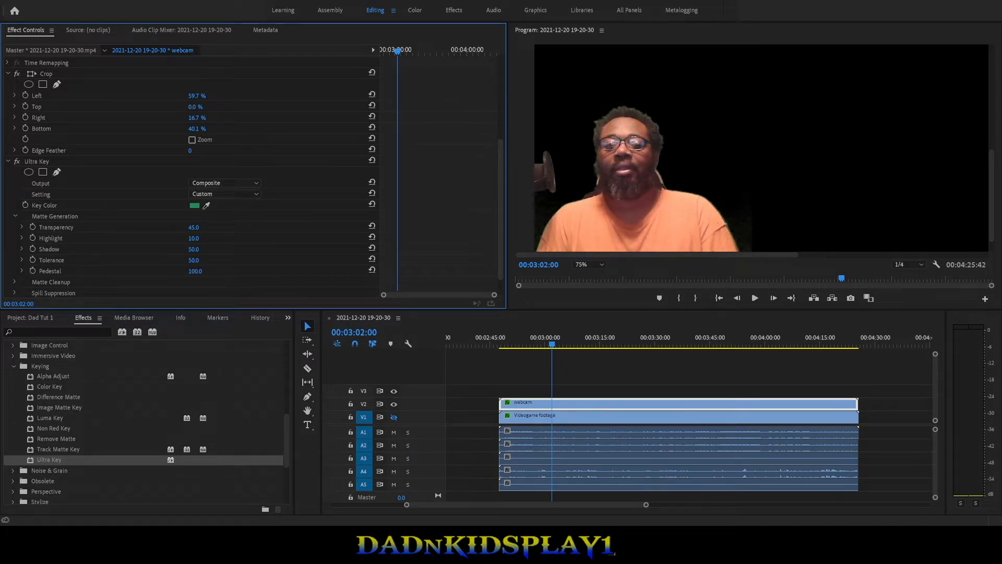
{"action": "left_click_drag", "start_coordinate": [193, 249], "coordinate": [186, 250]}
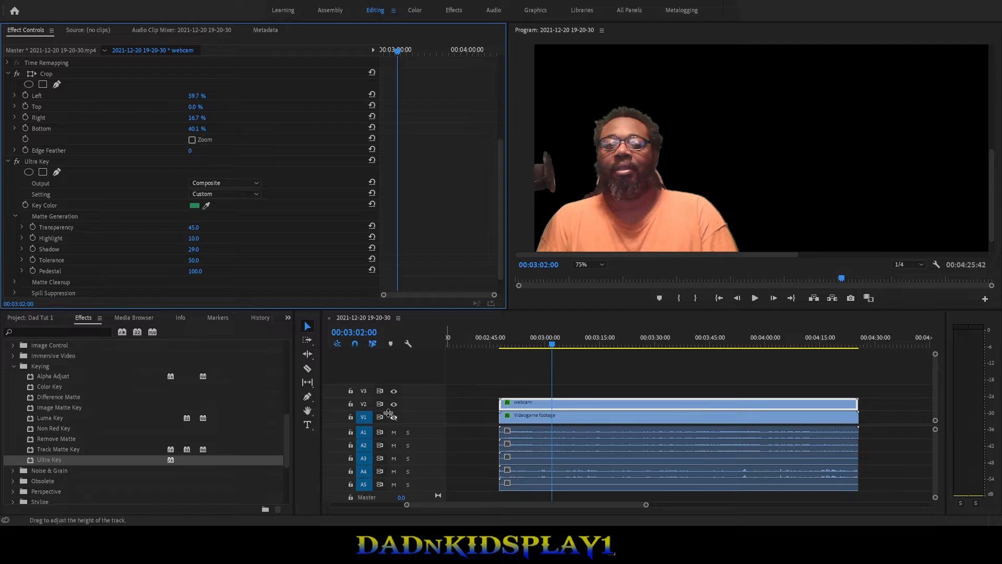
{"action": "left_click", "coordinate": [589, 264]}
{"action": "left_click", "coordinate": [588, 275]}
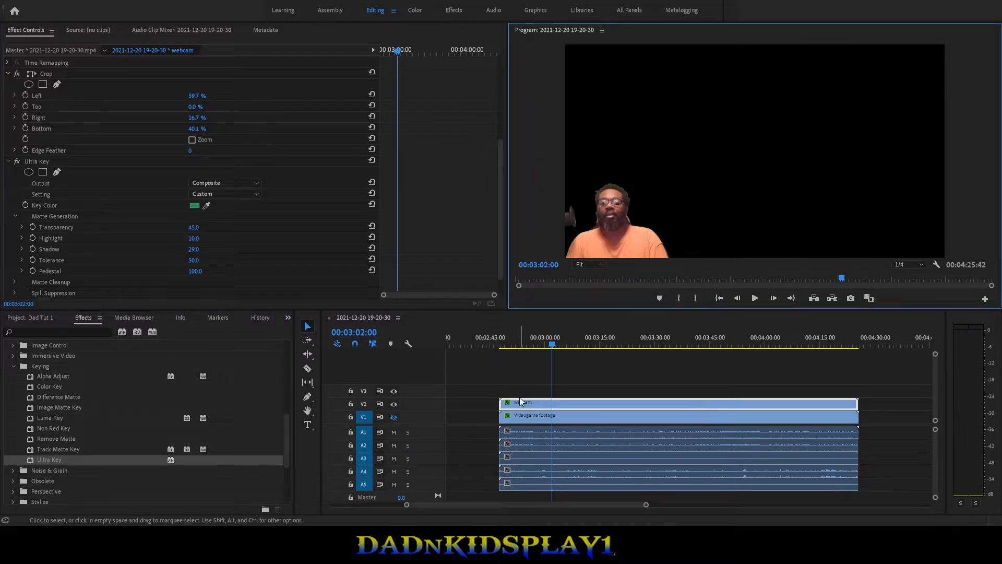
- Show video track V1 again and shift the gameplay clip rightward in the frame to about position 2159, 542.6
{"action": "left_click", "coordinate": [395, 419]}
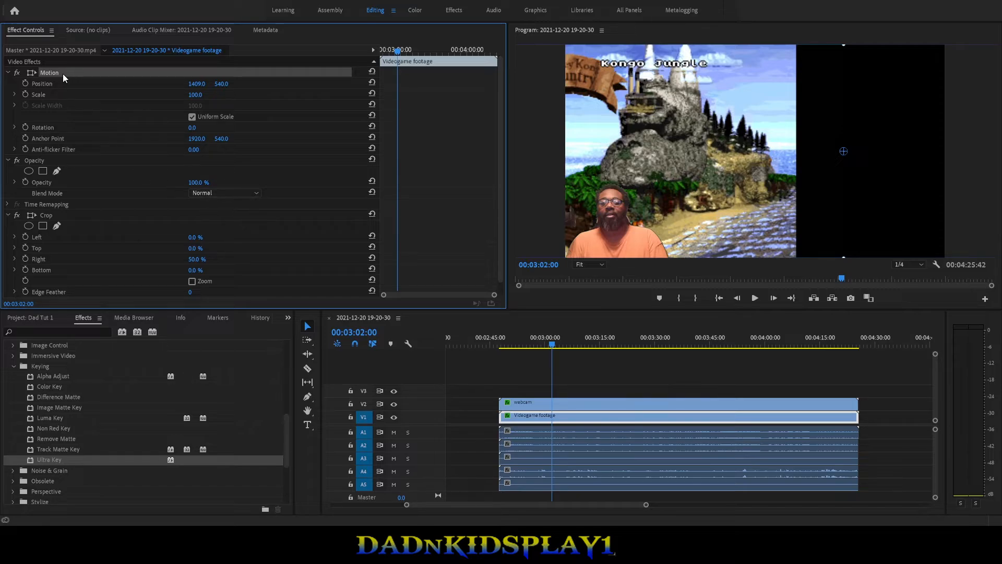
{"action": "left_click_drag", "start_coordinate": [619, 164], "coordinate": [767, 168]}
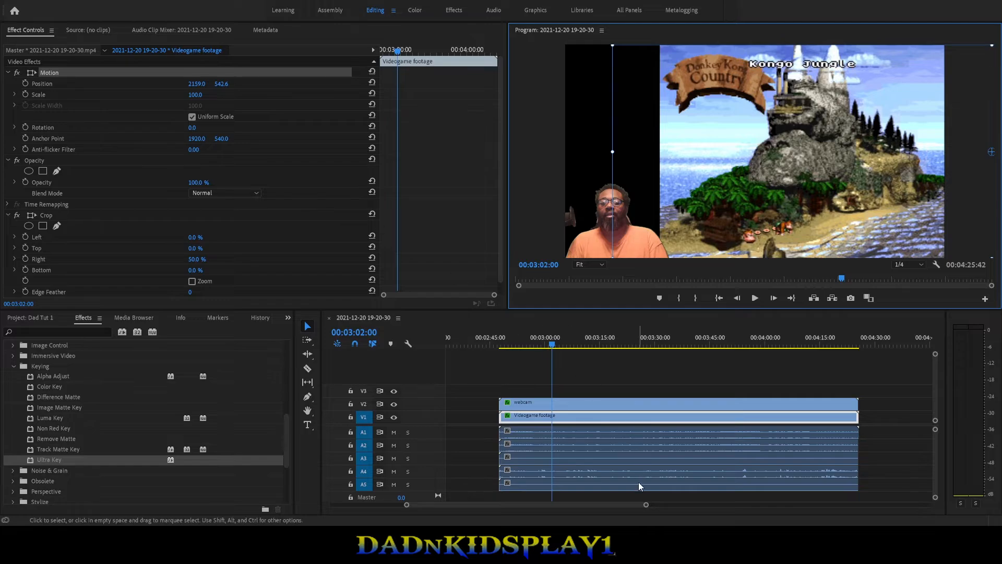
- Move the webcam and gameplay clips together up one video track, to V3 and V2
{"action": "mouse_move", "coordinate": [645, 505]}
{"action": "left_mouse_down"}
{"action": "mouse_move", "coordinate": [690, 506]}
{"action": "mouse_move", "coordinate": [621, 505]}
{"action": "mouse_move", "coordinate": [637, 506]}
{"action": "left_mouse_up"}
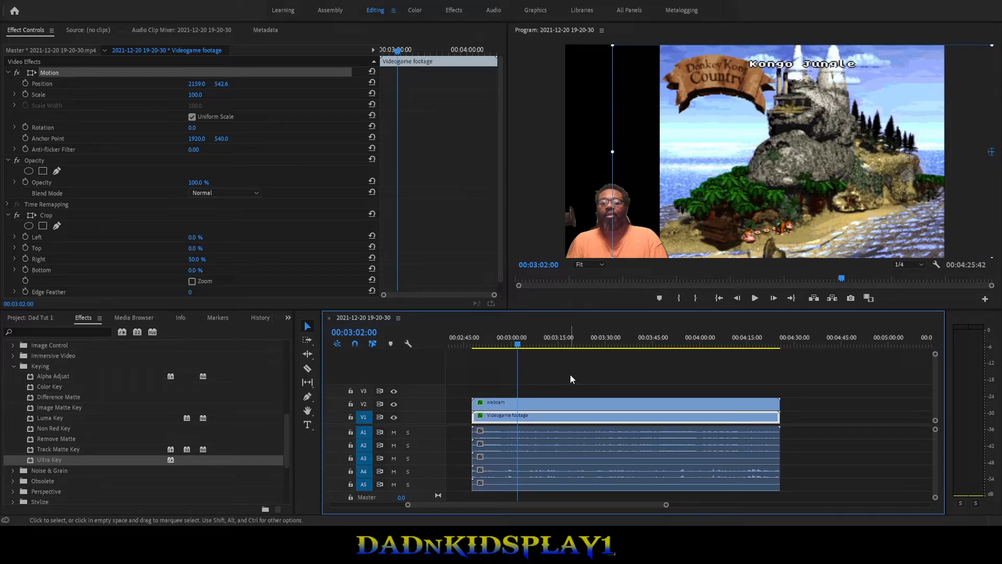
{"action": "left_click_drag", "start_coordinate": [570, 374], "coordinate": [577, 421]}
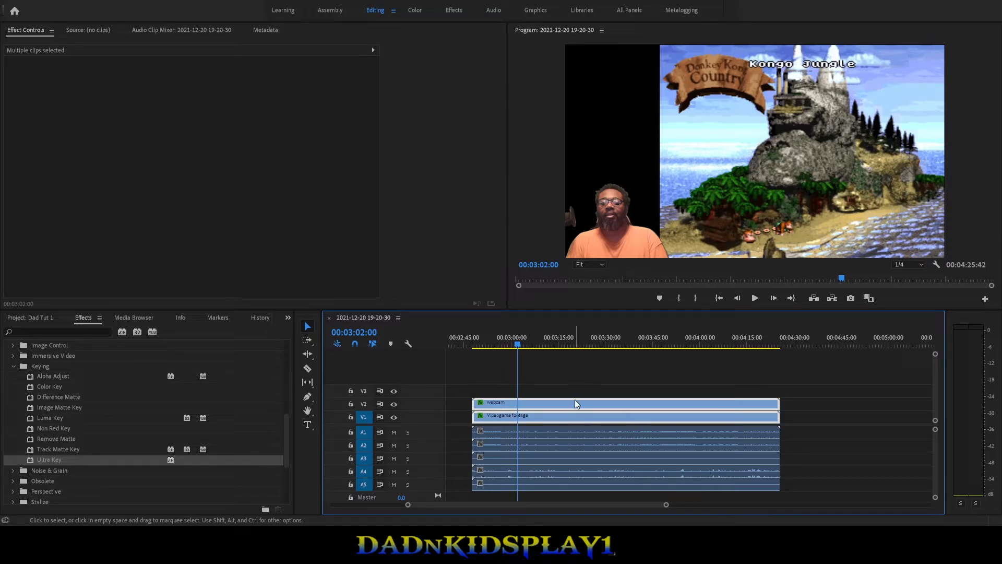
{"action": "left_click_drag", "start_coordinate": [574, 399], "coordinate": [580, 386]}
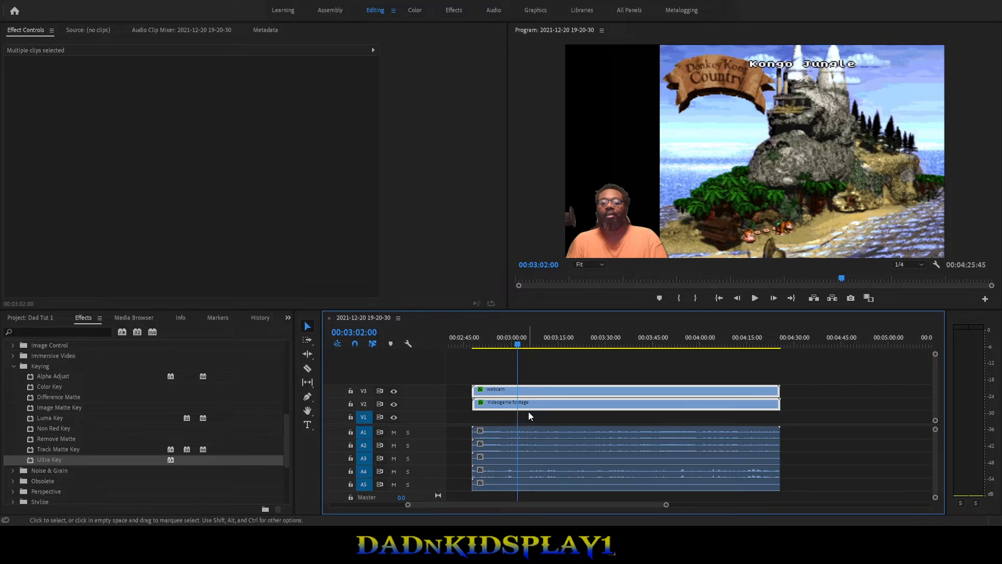
- Place the image thumb-1920-475417.jpg on track V1 beneath the clips, spanning their full length
{"action": "left_click", "coordinate": [42, 321]}
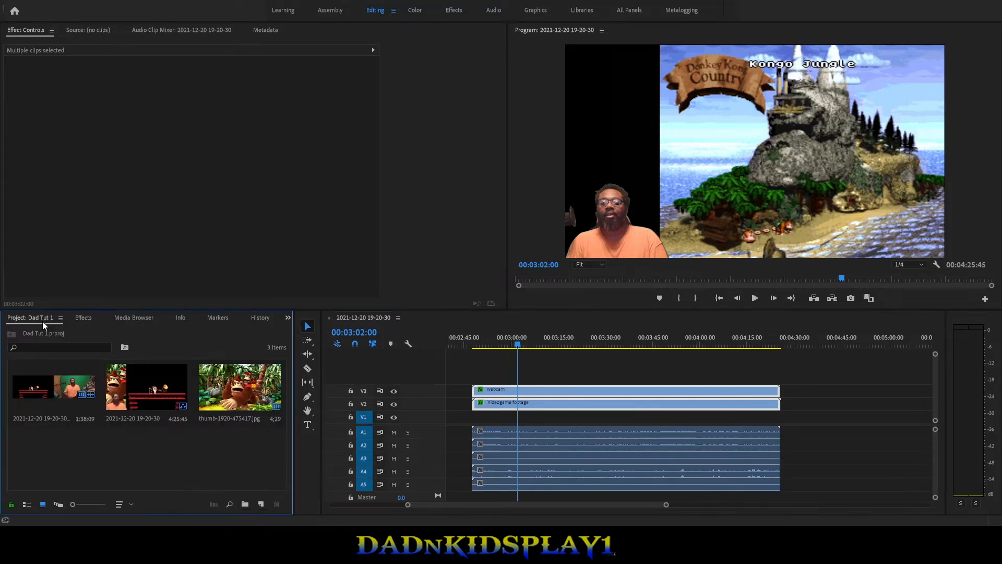
{"action": "left_click_drag", "start_coordinate": [243, 398], "coordinate": [779, 423]}
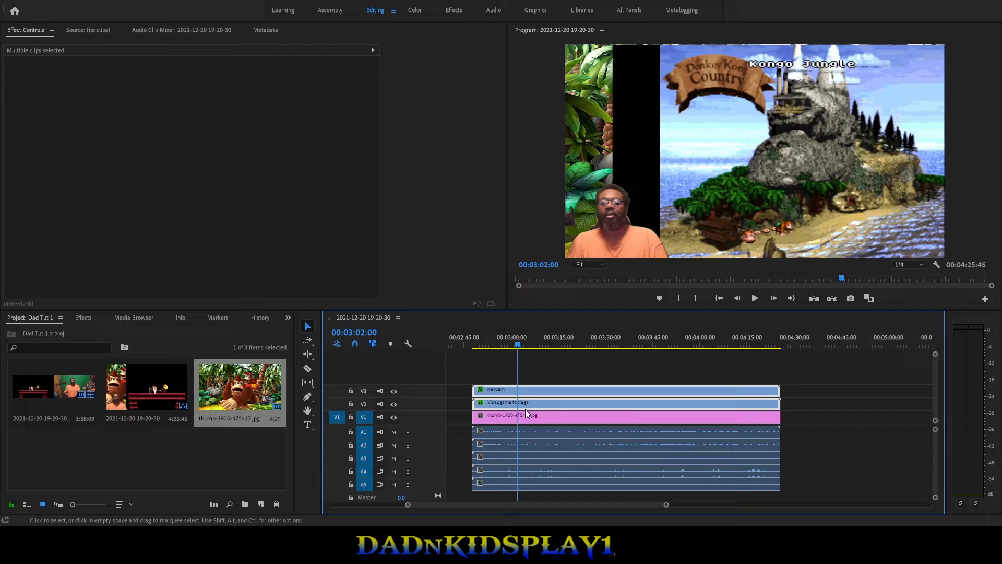
{"action": "left_click", "coordinate": [856, 401]}
- Crop the gameplay clip's left side by about 6.2% to remove the black strip over the background image
{"action": "left_click", "coordinate": [629, 404]}
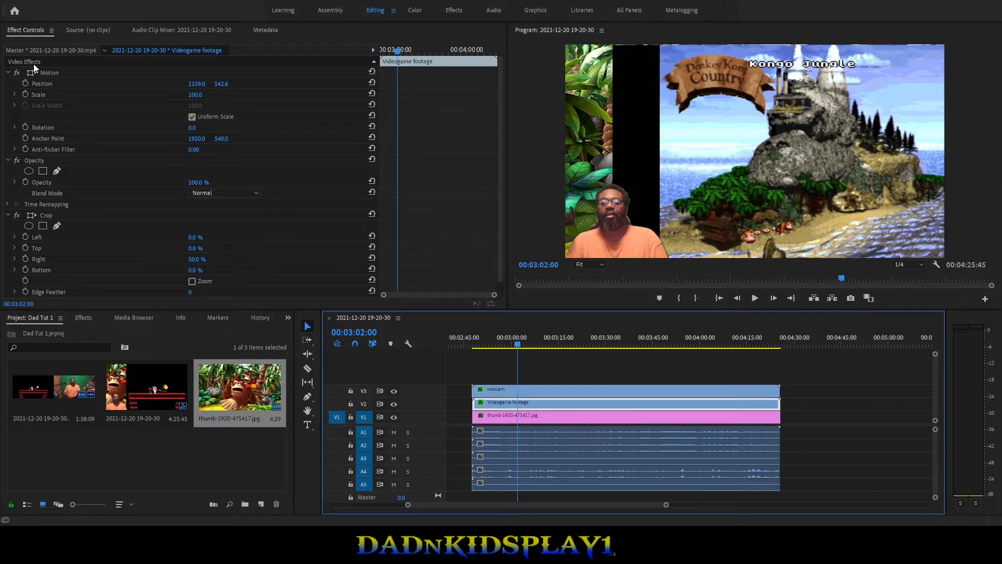
{"action": "left_click", "coordinate": [52, 215]}
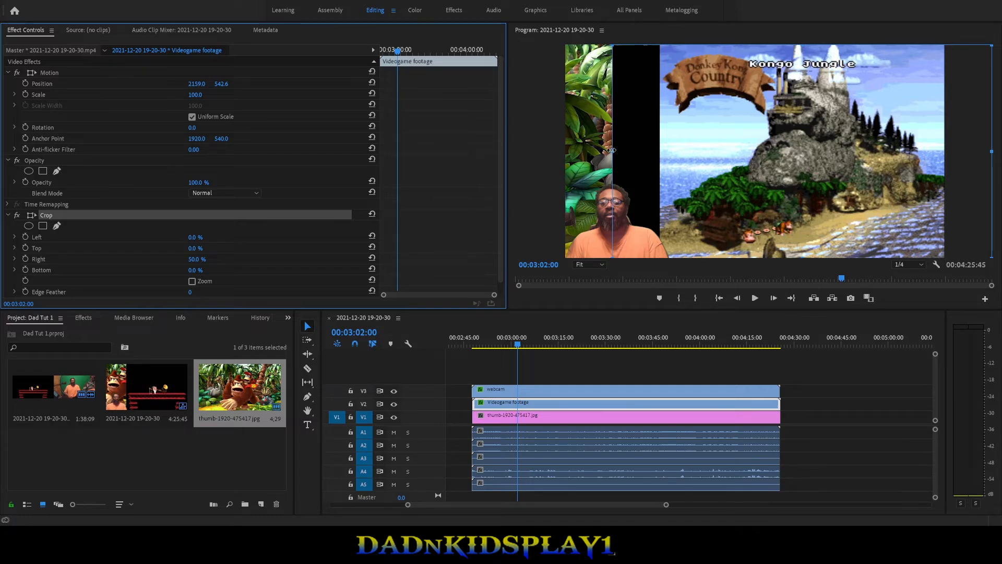
{"action": "left_click_drag", "start_coordinate": [612, 151], "coordinate": [660, 162]}
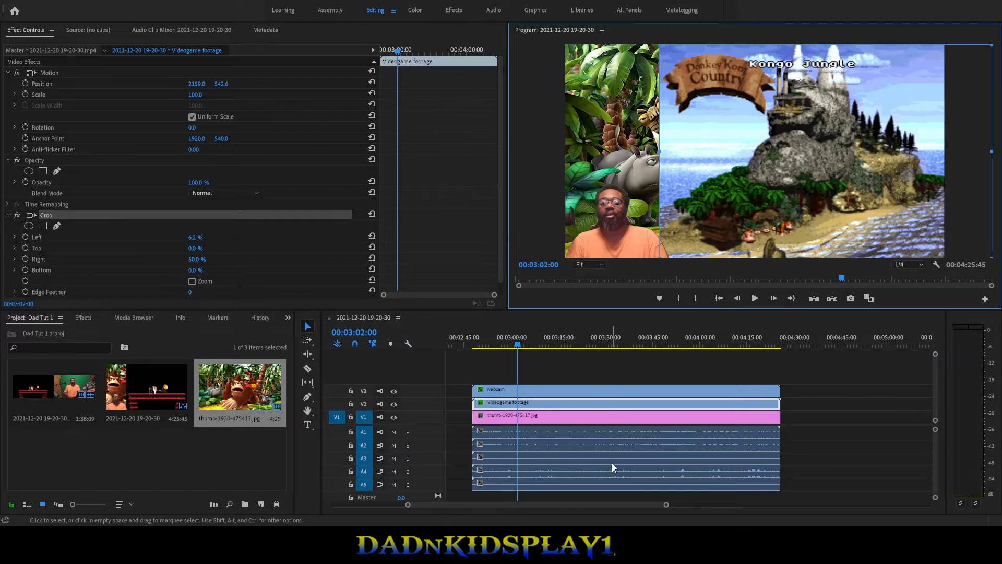
{"action": "left_click", "coordinate": [586, 366]}
- Scale the background image to 107 and place it at about position 188.8, 497.8 so the apes fill the strip beside the gameplay
{"action": "left_click", "coordinate": [566, 416]}
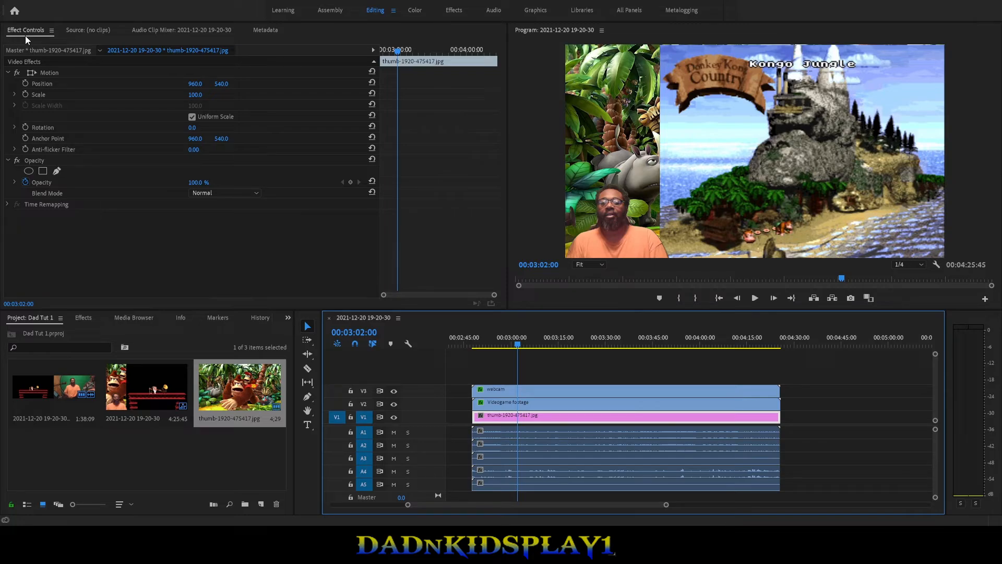
{"action": "left_click", "coordinate": [49, 72]}
{"action": "left_click_drag", "start_coordinate": [597, 232], "coordinate": [477, 195]}
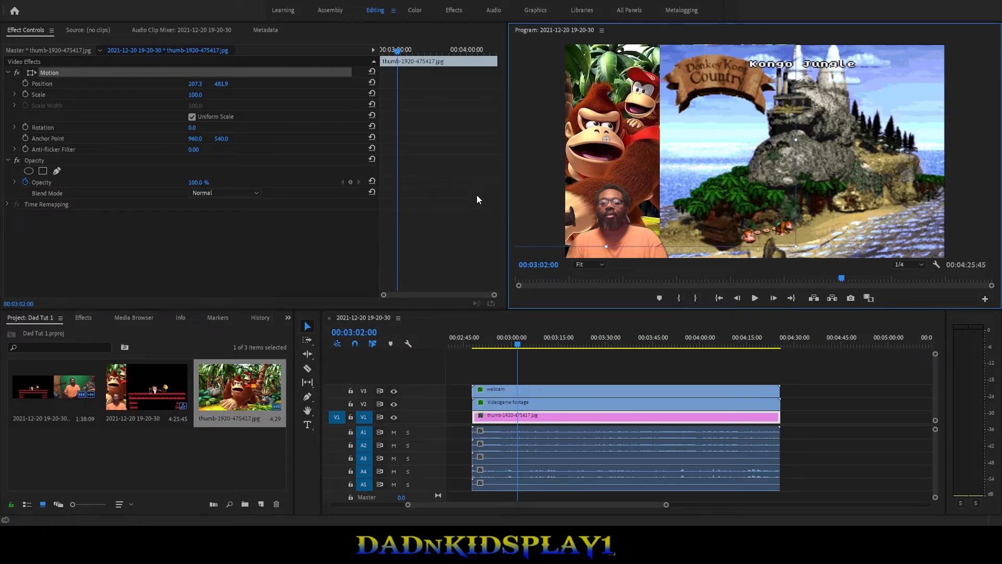
{"action": "left_click_drag", "start_coordinate": [543, 200], "coordinate": [564, 203]}
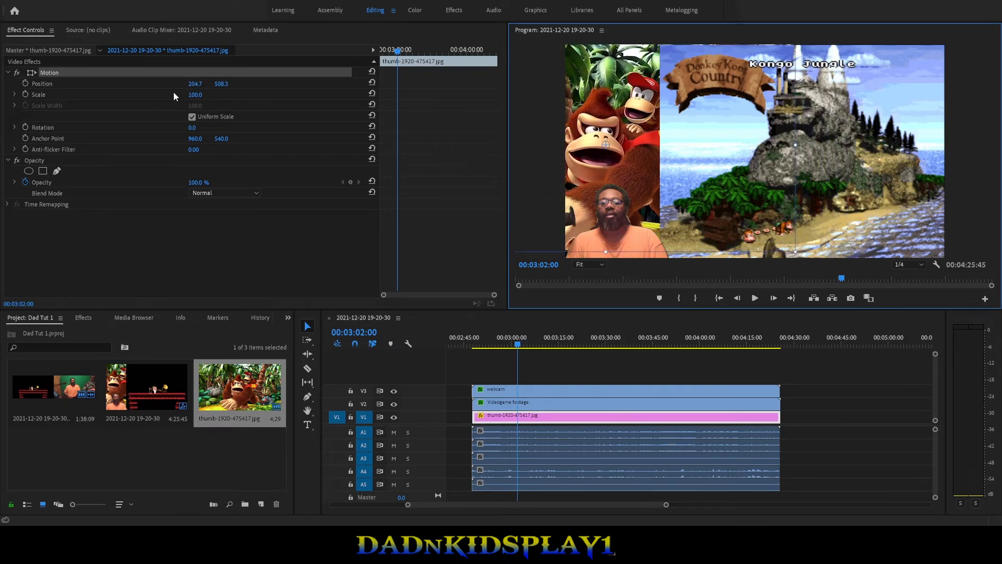
{"action": "left_click_drag", "start_coordinate": [196, 95], "coordinate": [200, 95]}
{"action": "mouse_move", "coordinate": [605, 160]}
{"action": "left_mouse_down"}
{"action": "mouse_move", "coordinate": [608, 152]}
{"action": "mouse_move", "coordinate": [602, 158]}
{"action": "left_mouse_up"}
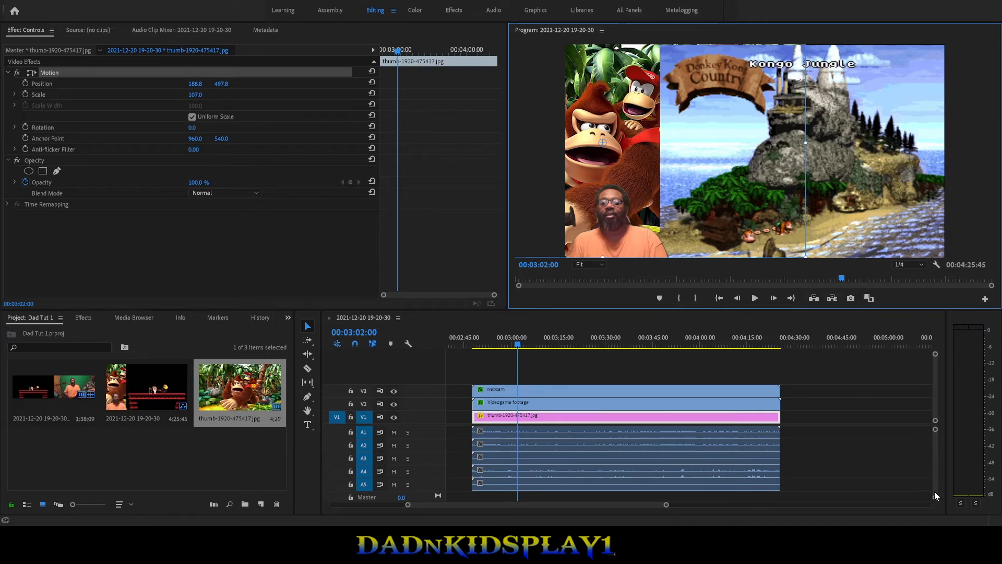
{"action": "left_click_drag", "start_coordinate": [934, 496], "coordinate": [948, 520]}
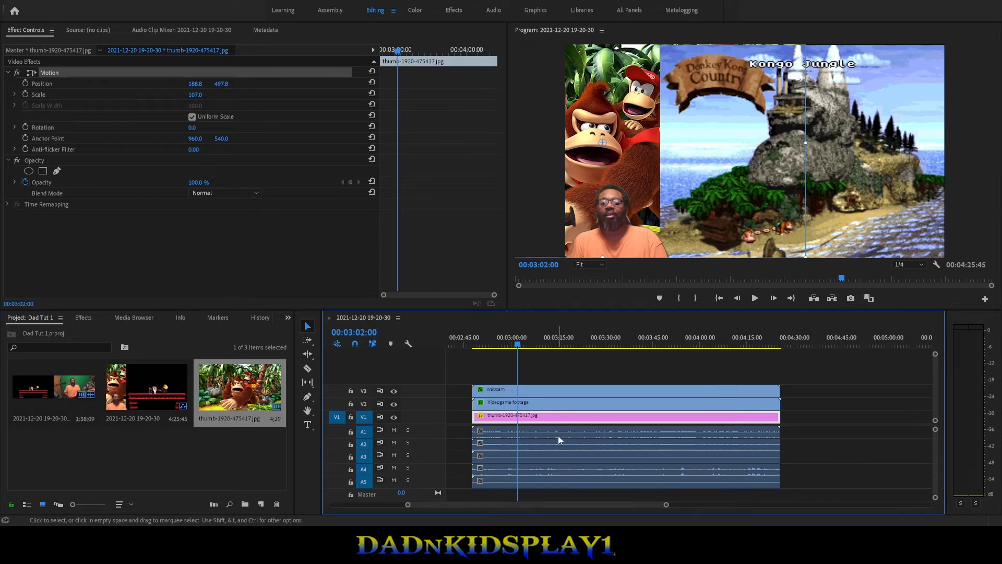
{"action": "left_click_drag", "start_coordinate": [666, 505], "coordinate": [654, 505]}
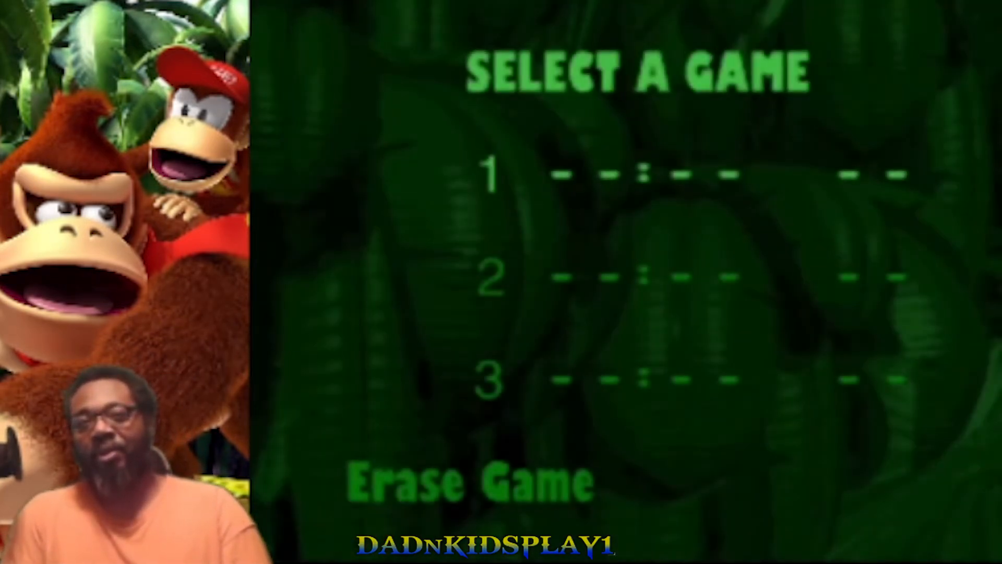
{"action": "key", "text": "Return"}
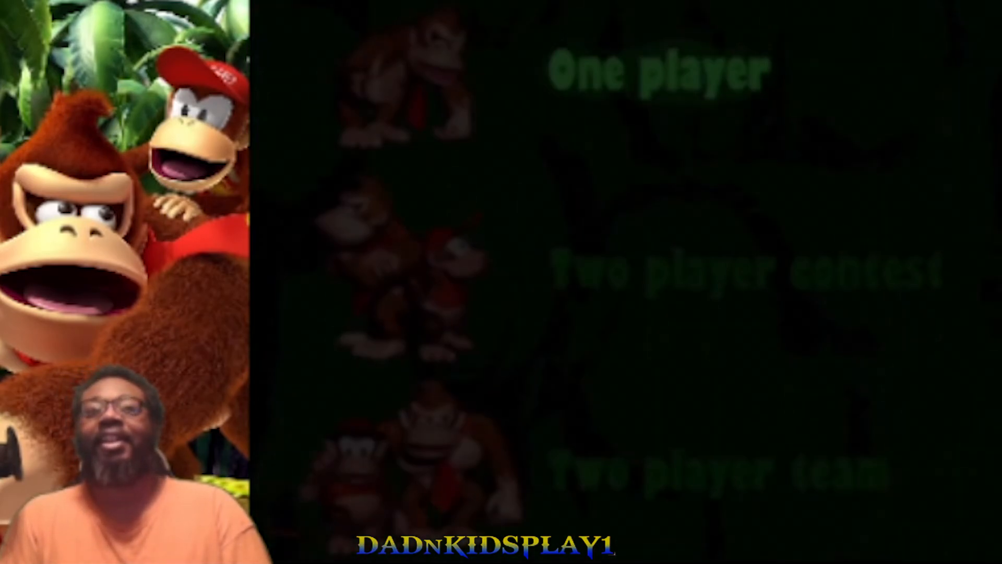
{"action": "key", "text": "Return"}
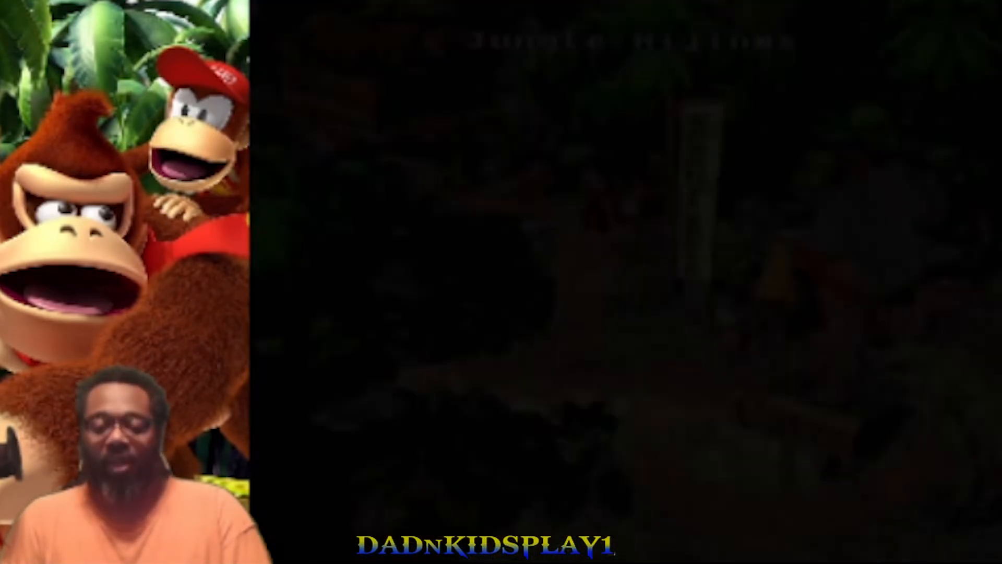
{"action": "key", "text": "Return"}
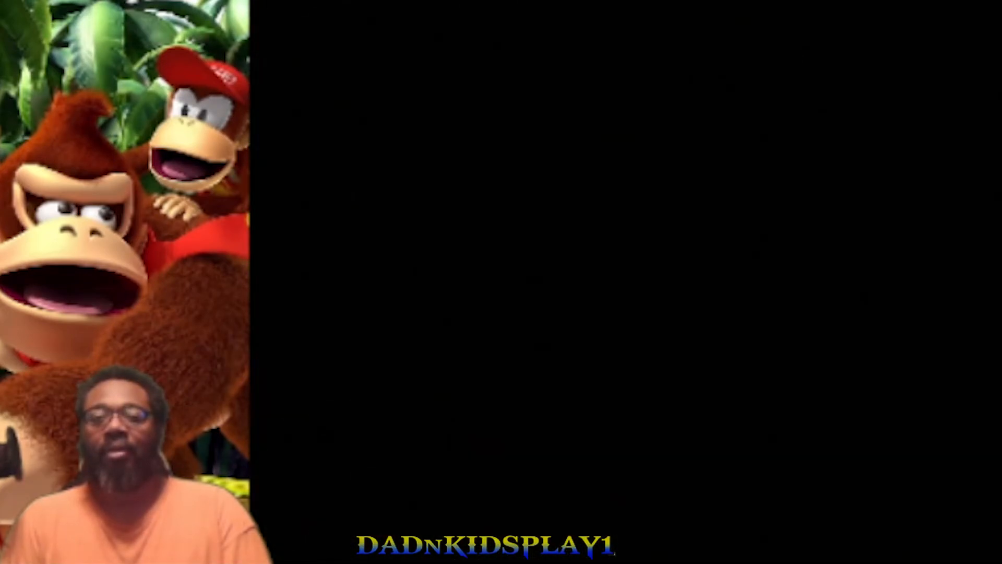